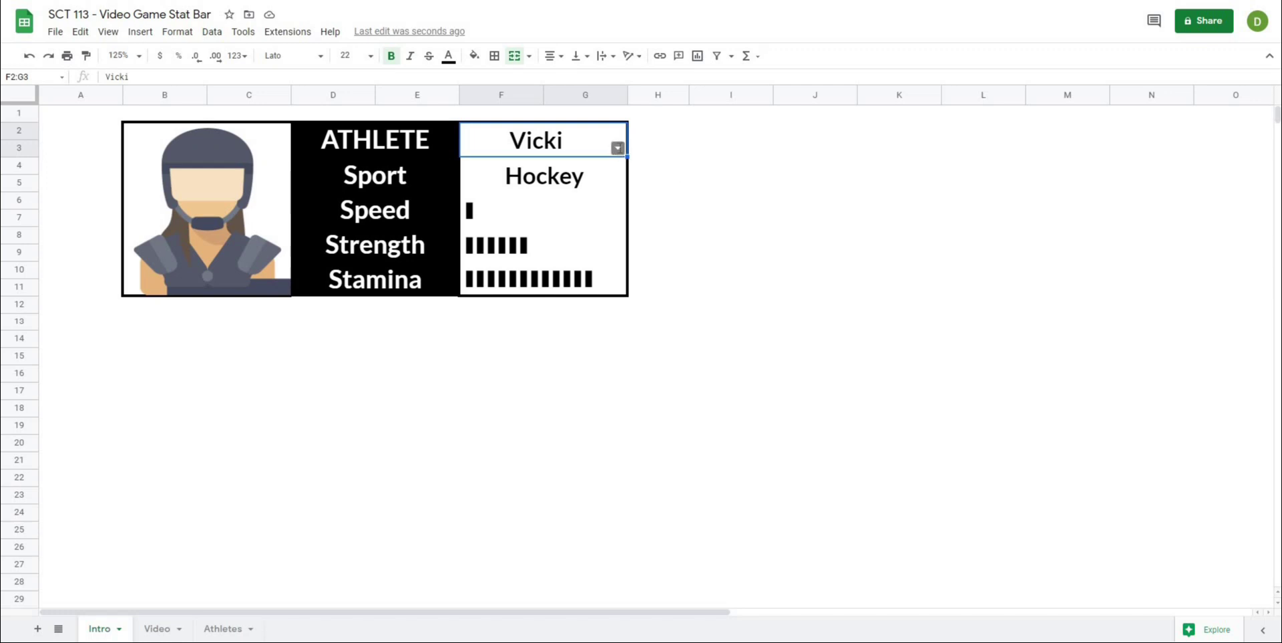
Pick Taylor, then Dave, from the Intro card's F2 athlete dropdown
left_click(618, 147)
left_click(585, 167)
left_click(617, 148)
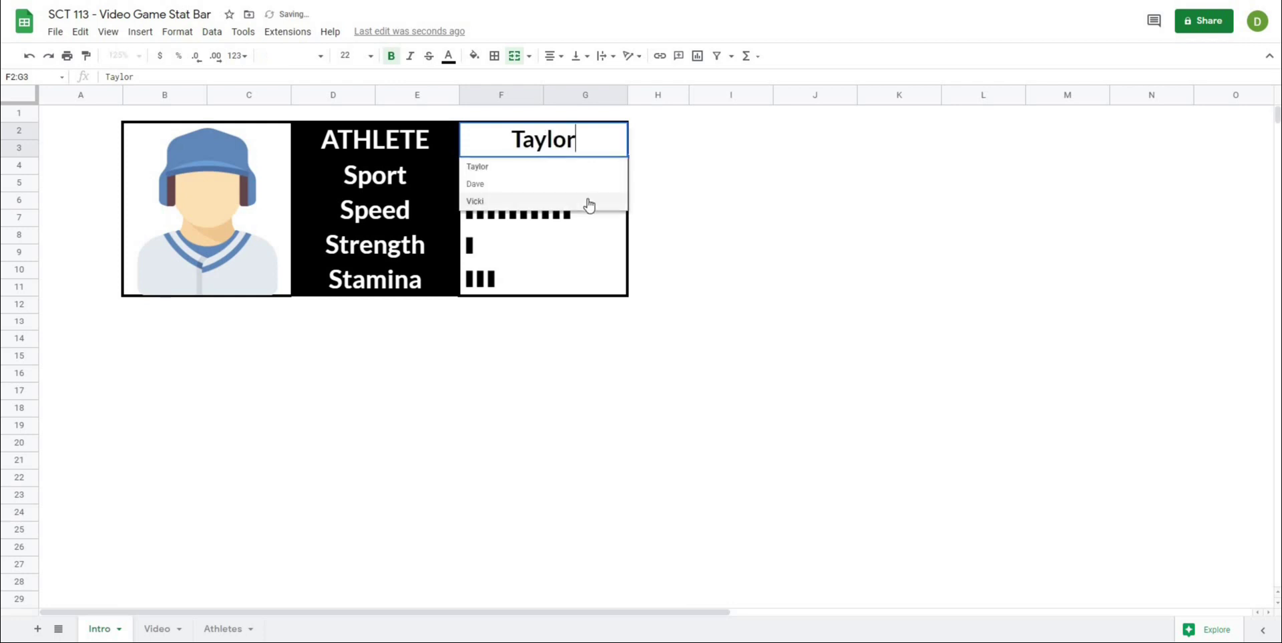
left_click(583, 186)
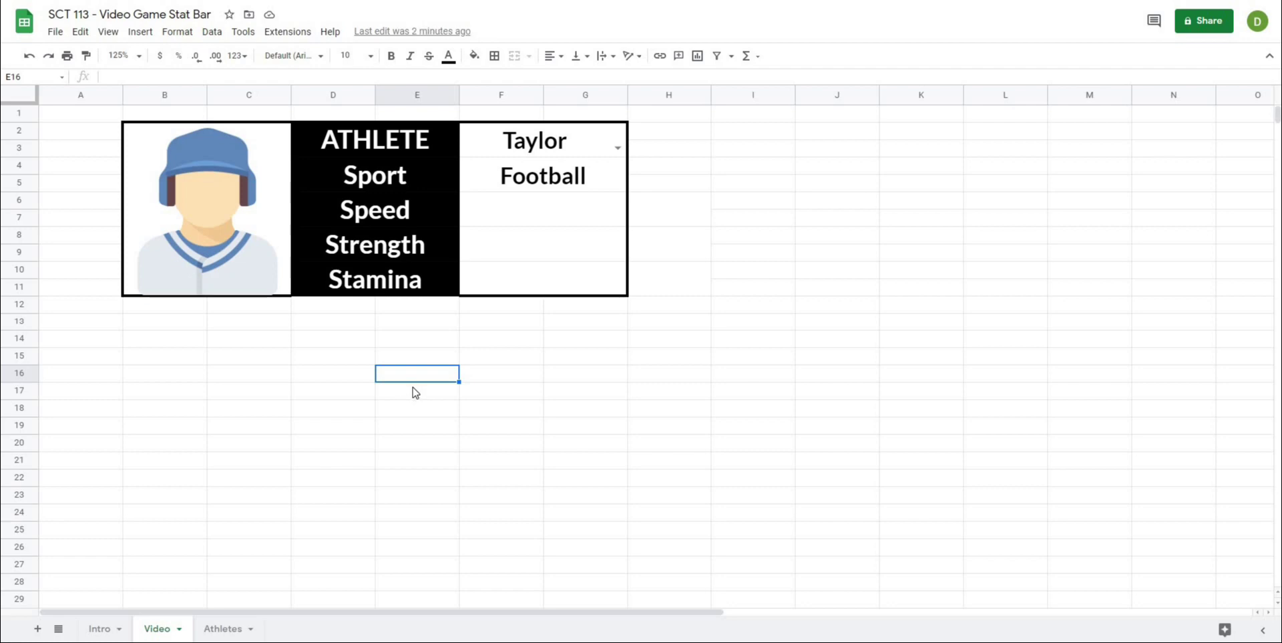
left_click(483, 398)
left_click(616, 147)
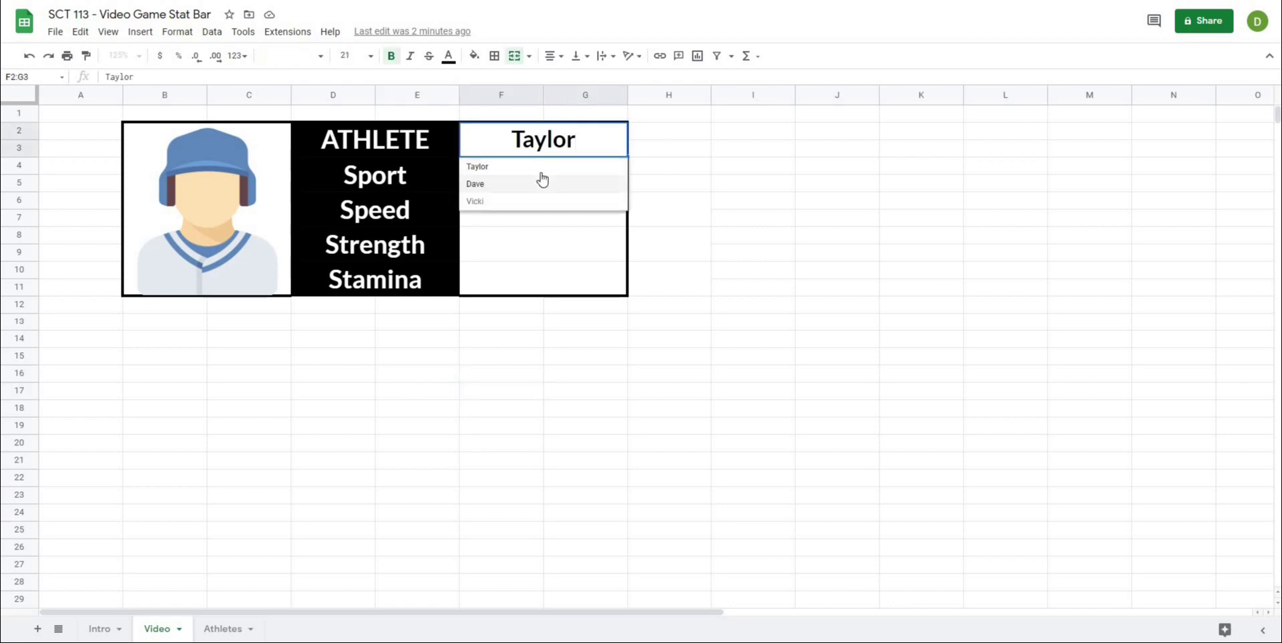
left_click(575, 166)
left_click(615, 146)
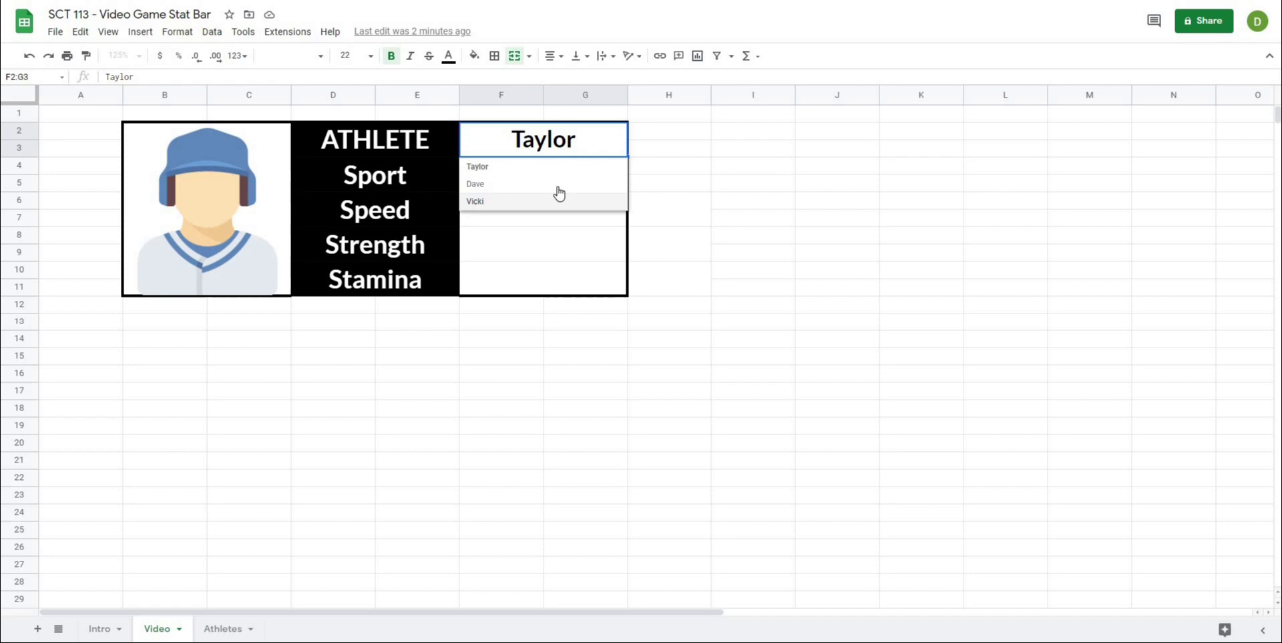
left_click(558, 195)
left_click(615, 145)
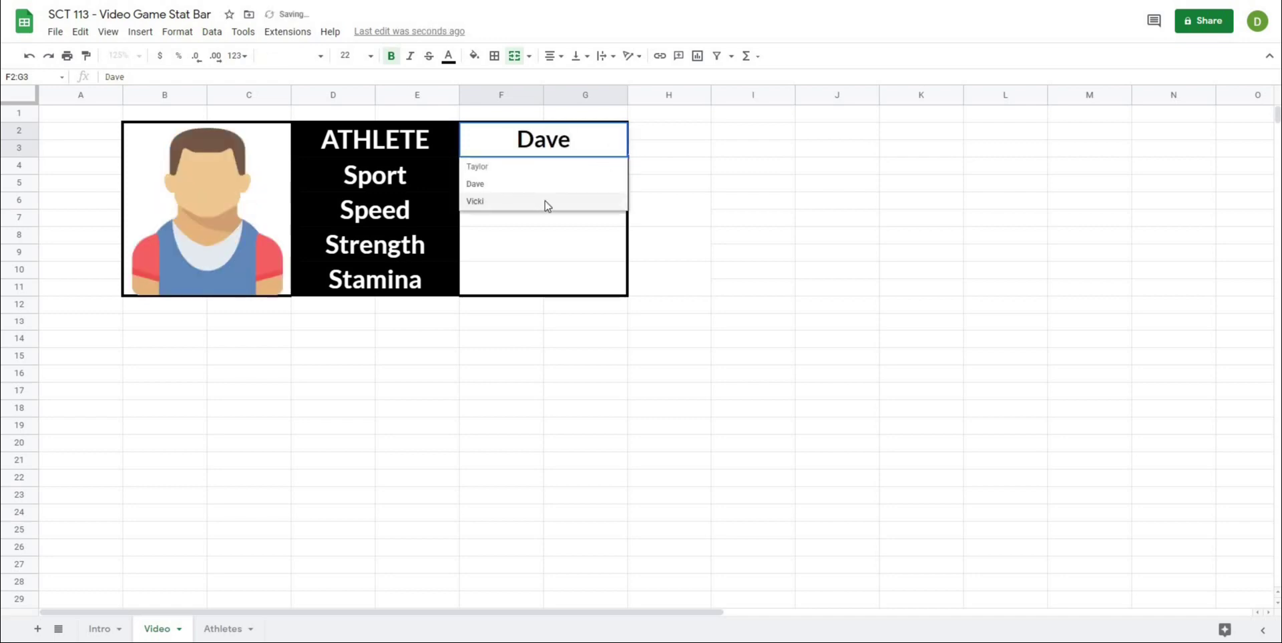
left_click(547, 202)
left_click(616, 146)
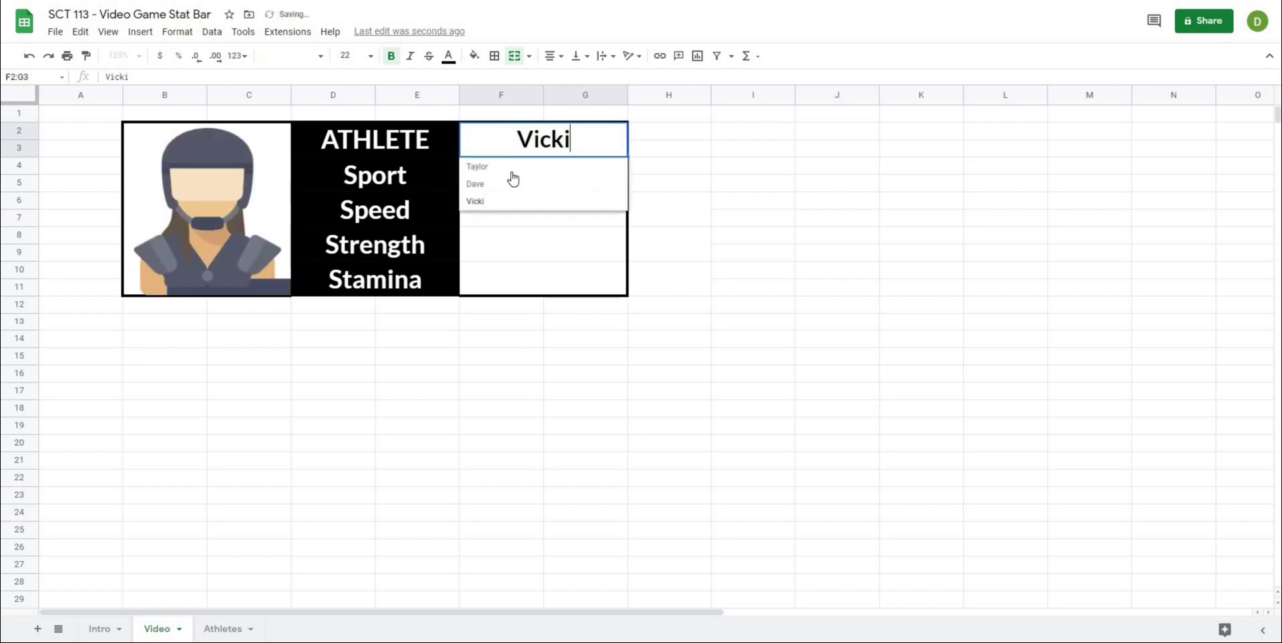
left_click(567, 167)
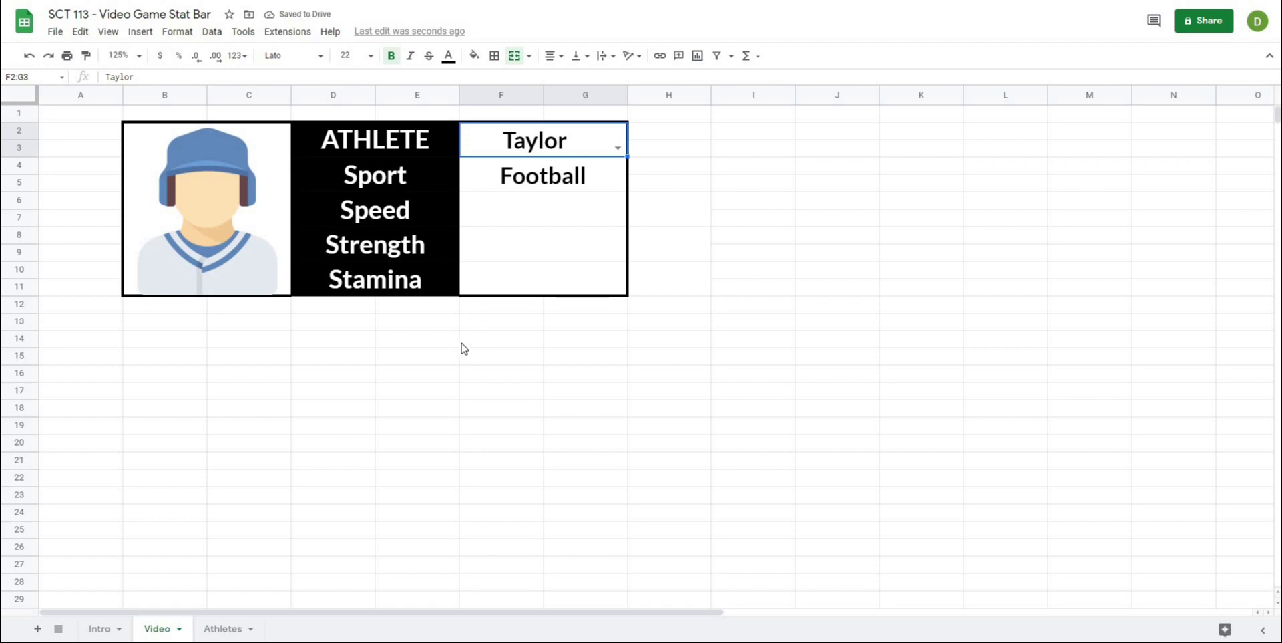
left_click(501, 355)
left_click_drag(507, 217, 514, 284)
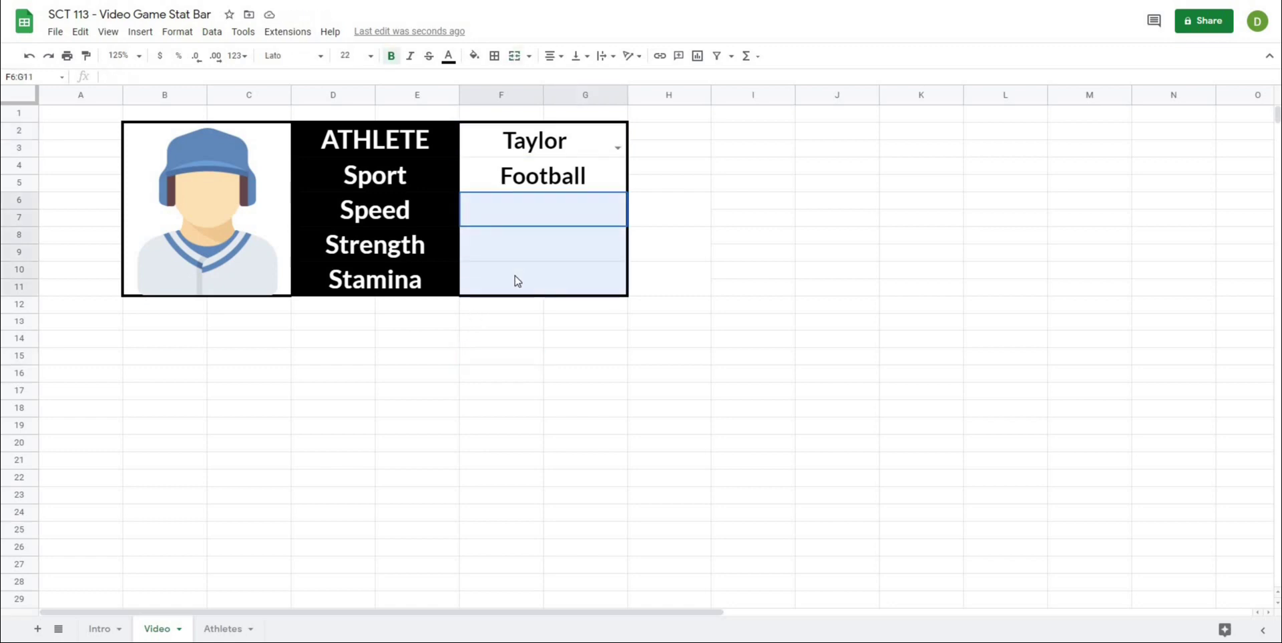
left_click(451, 461)
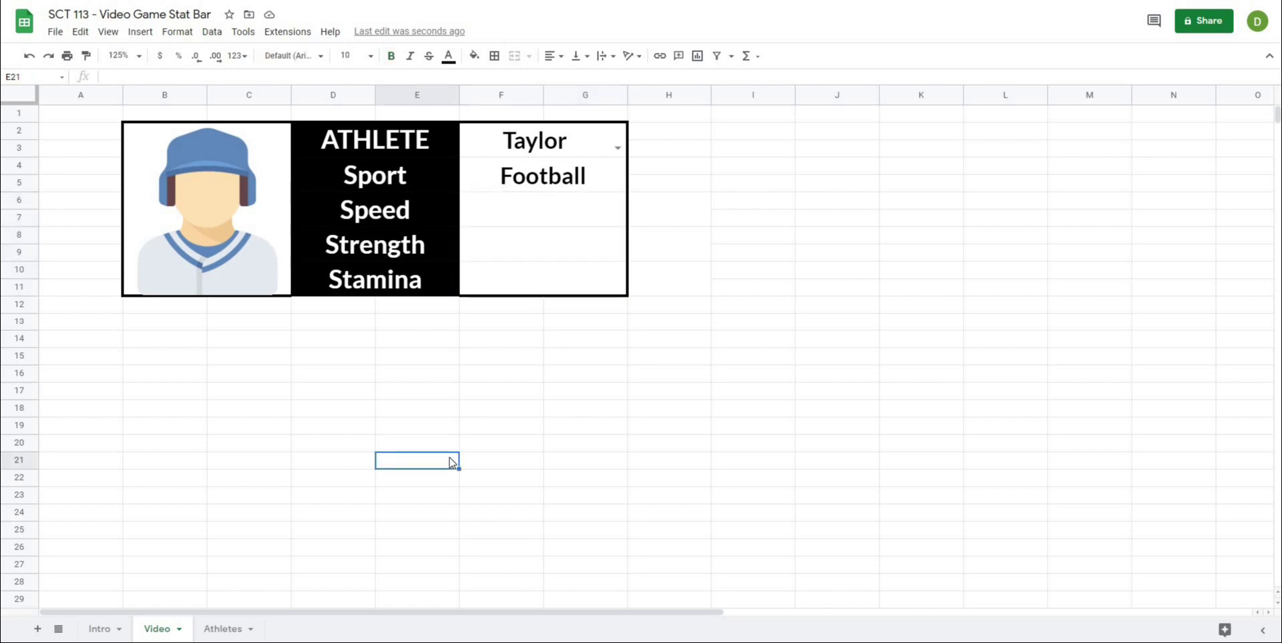
left_click(507, 207)
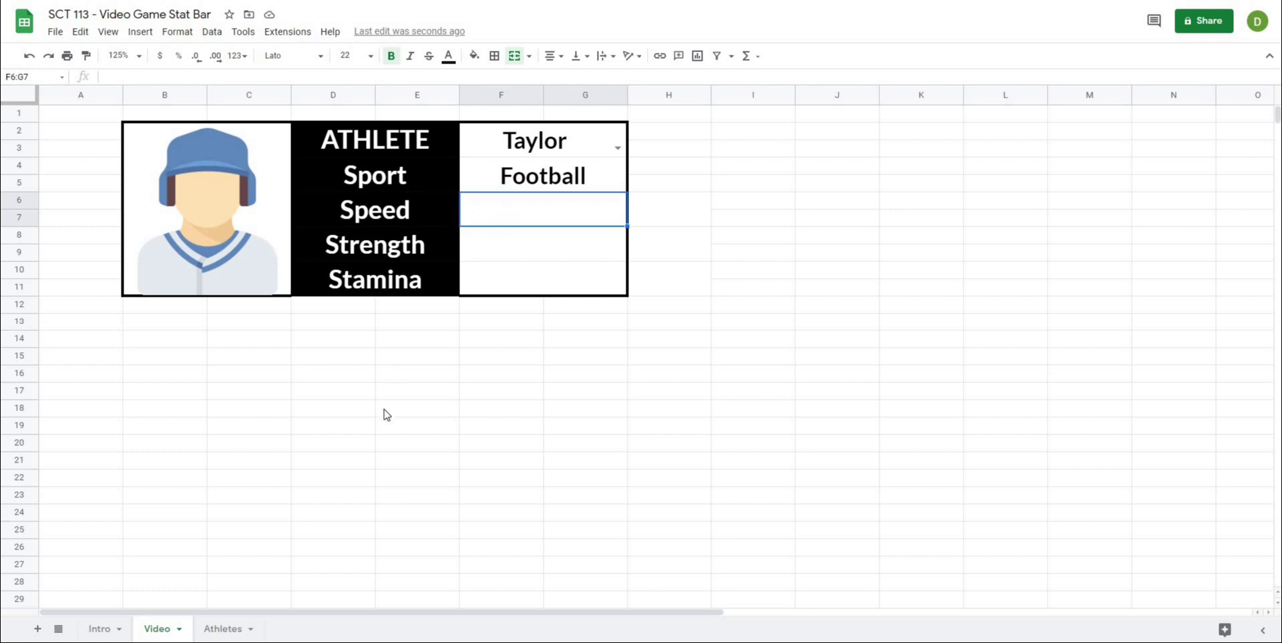
left_click(390, 429)
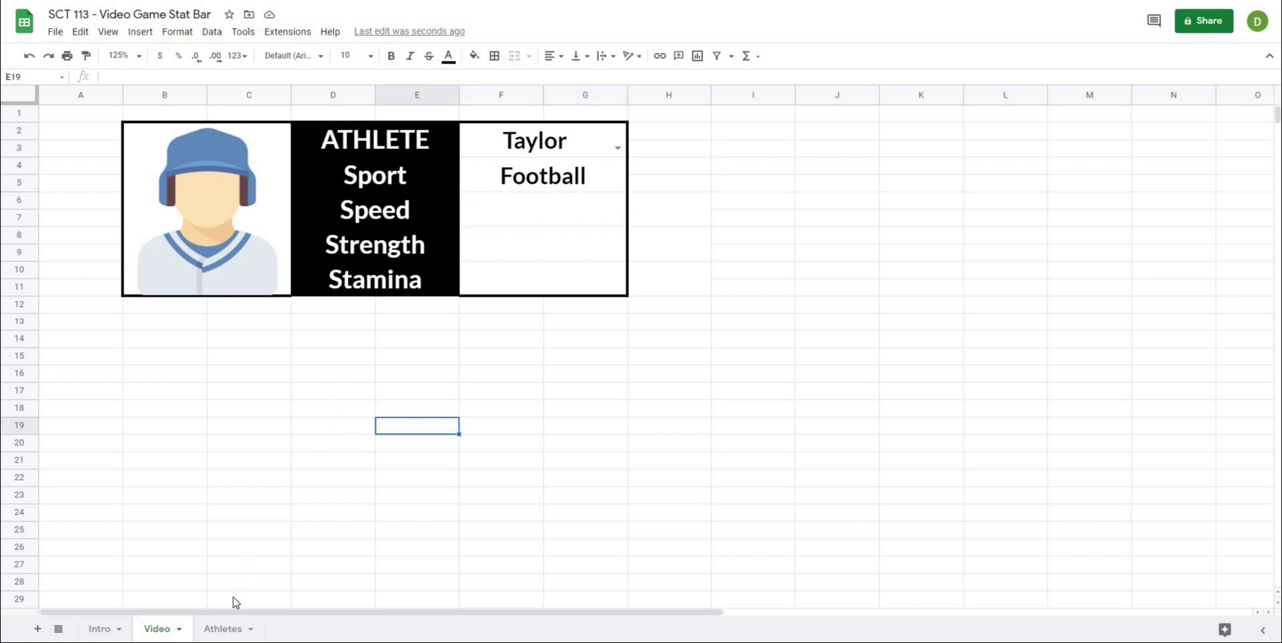
On the Athletes sheet, select the Speed, Strength and Stamina values, landing on Taylor's Speed 7
left_click(216, 629)
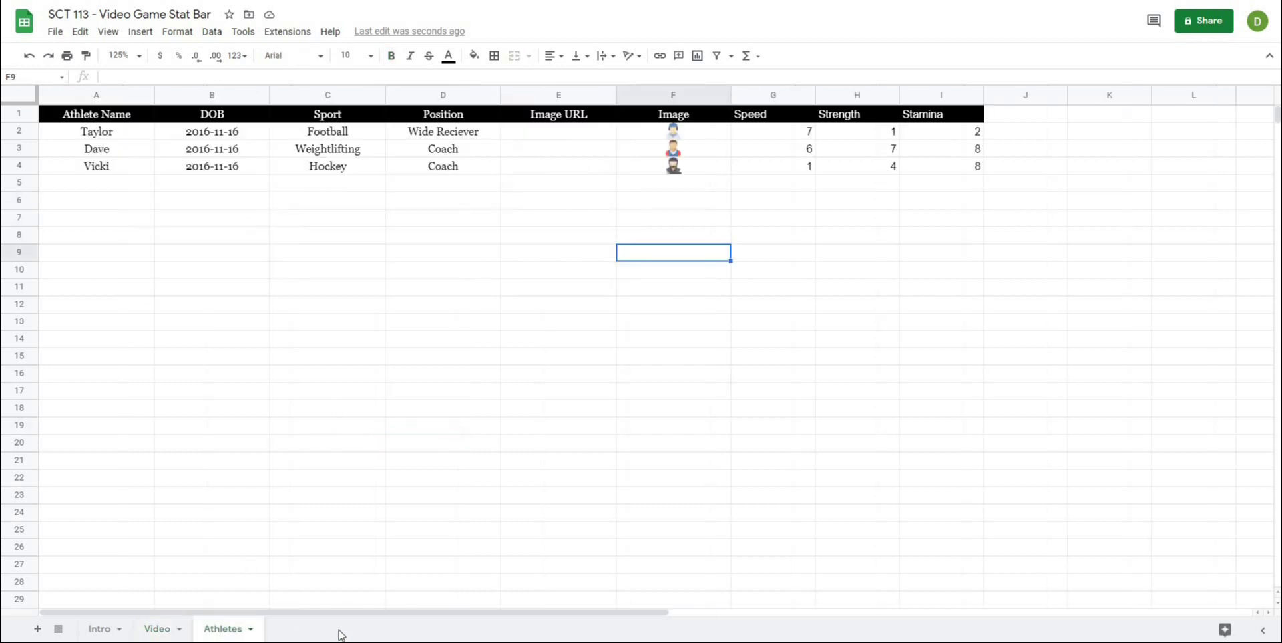
left_click_drag(117, 138, 662, 179)
left_click(695, 250)
left_click_drag(765, 133, 948, 168)
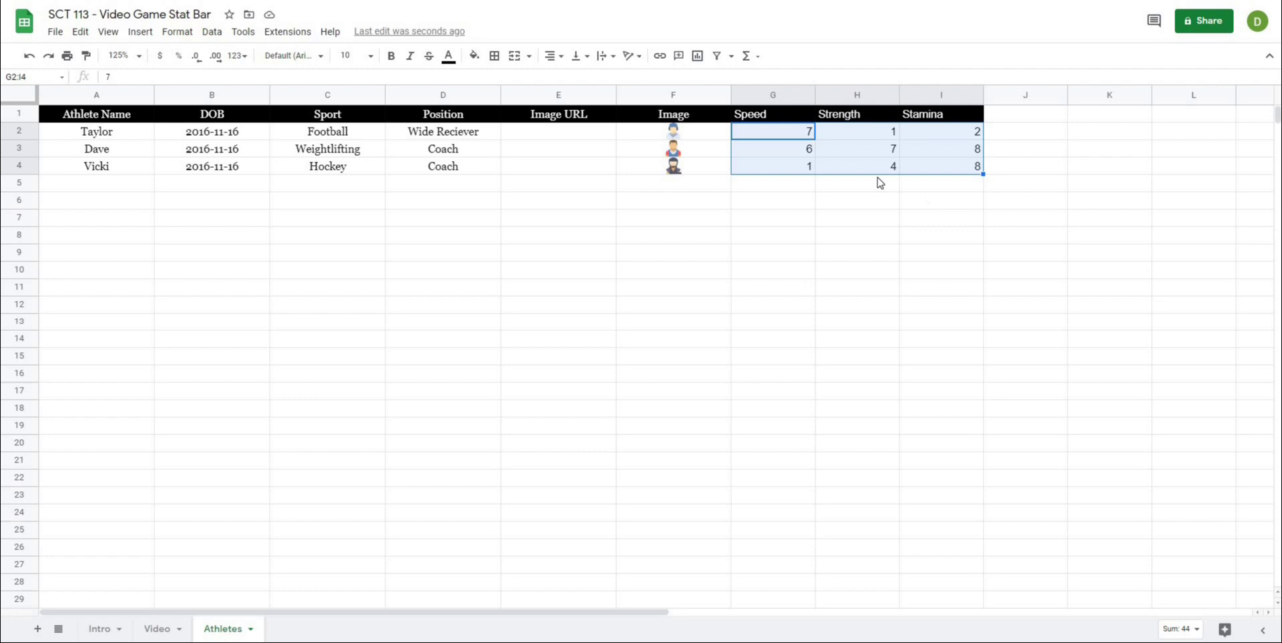
left_click(935, 201)
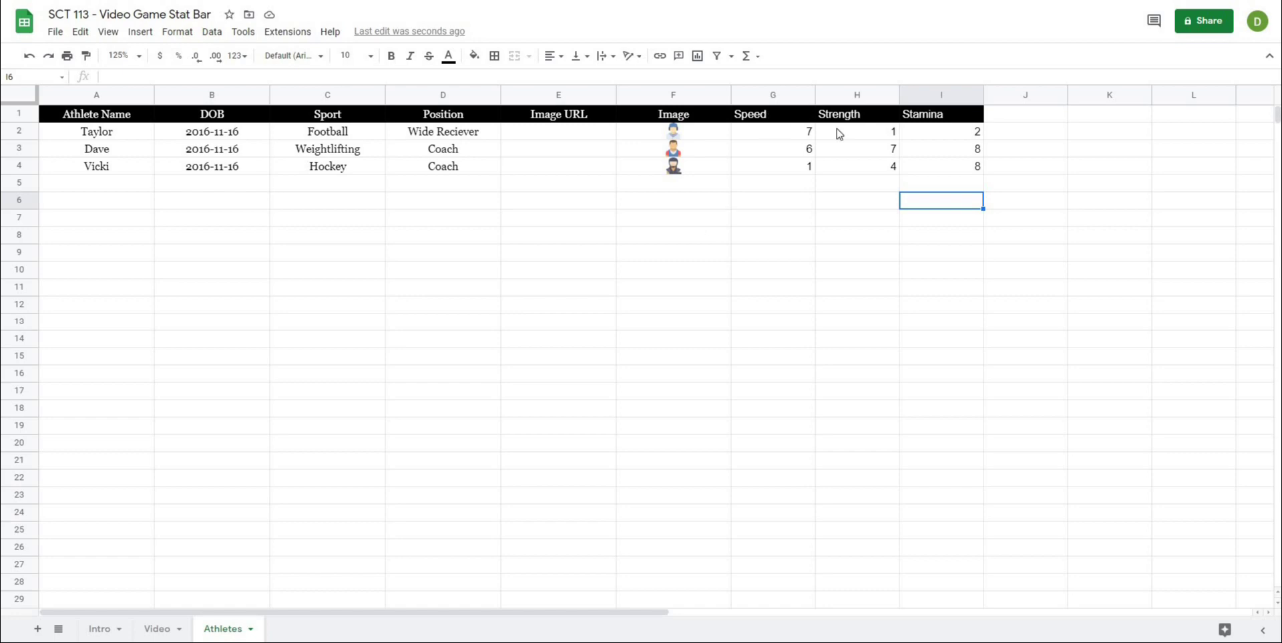
left_click_drag(751, 114, 944, 154)
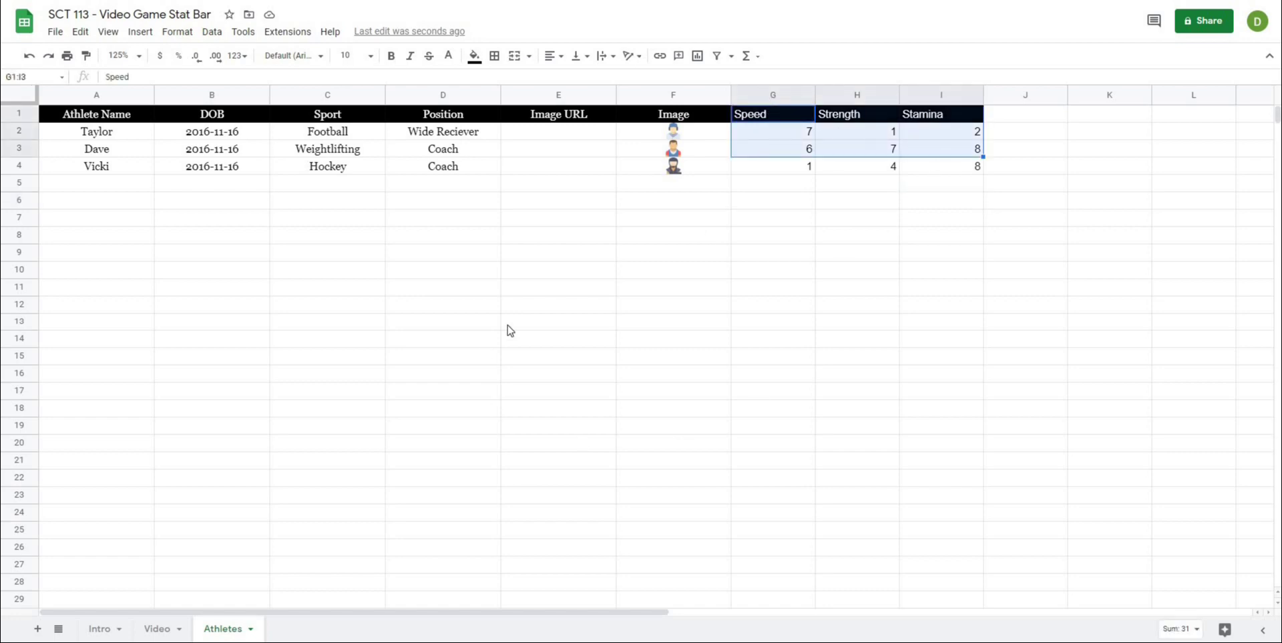
left_click(766, 132)
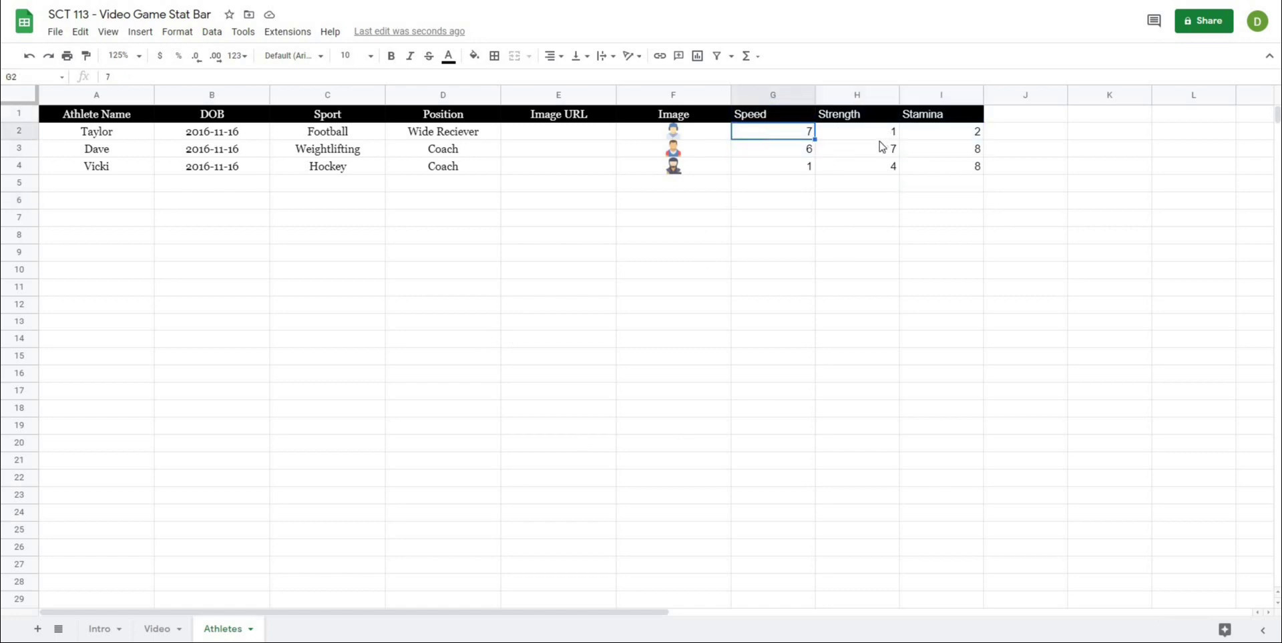
Back on the Video sheet, enter =char(90) in scratch cell J6
left_click(157, 629)
left_click(549, 389)
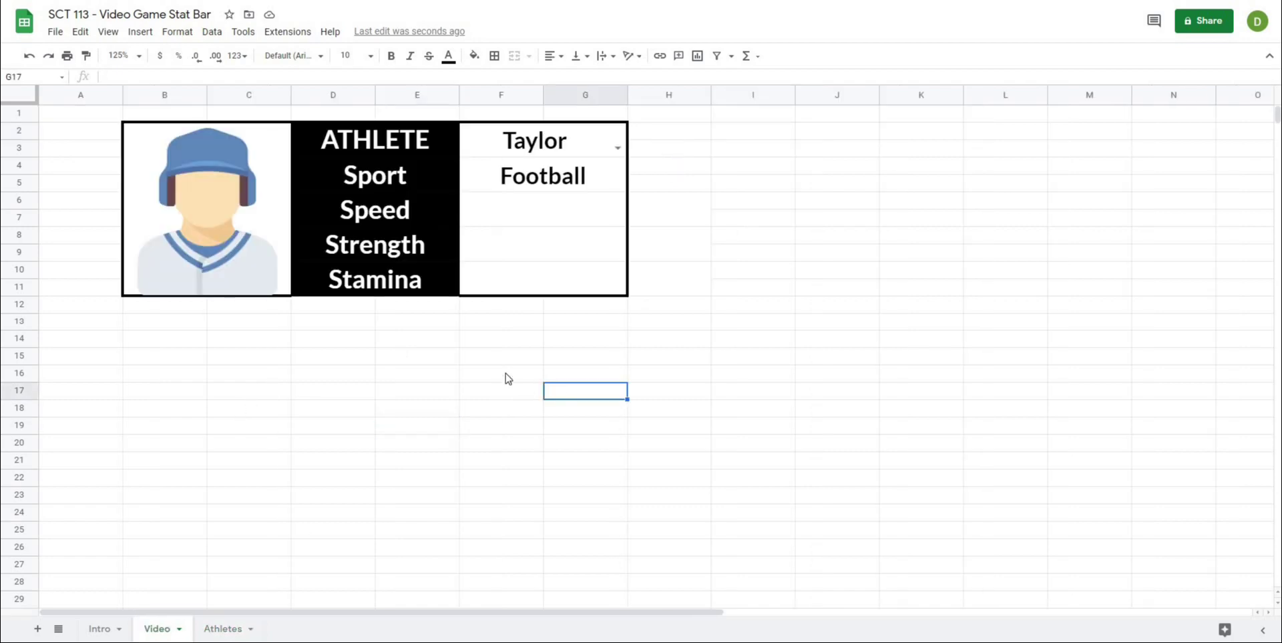
left_click(803, 341)
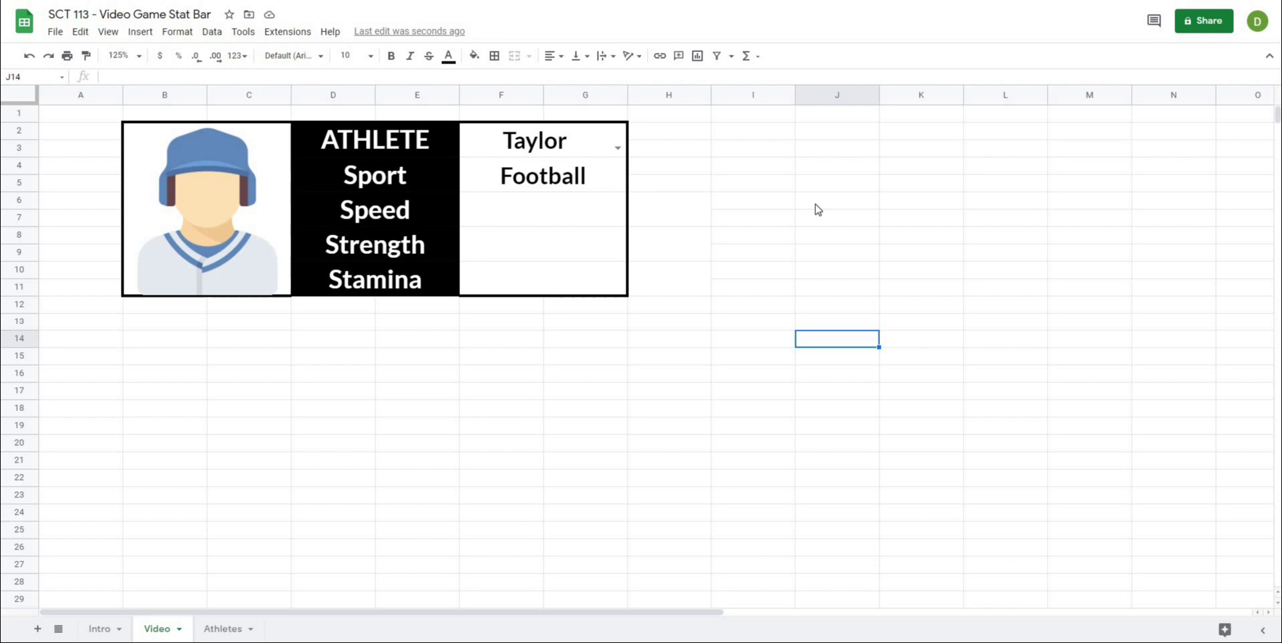
left_click(816, 204)
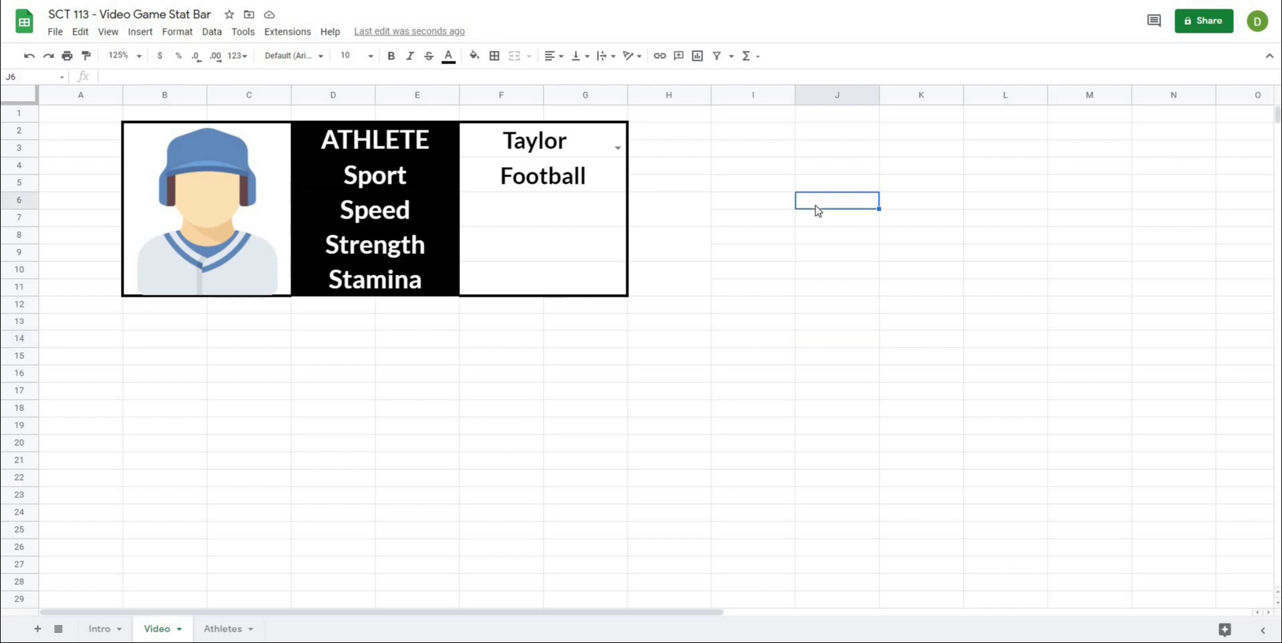
type("=char")
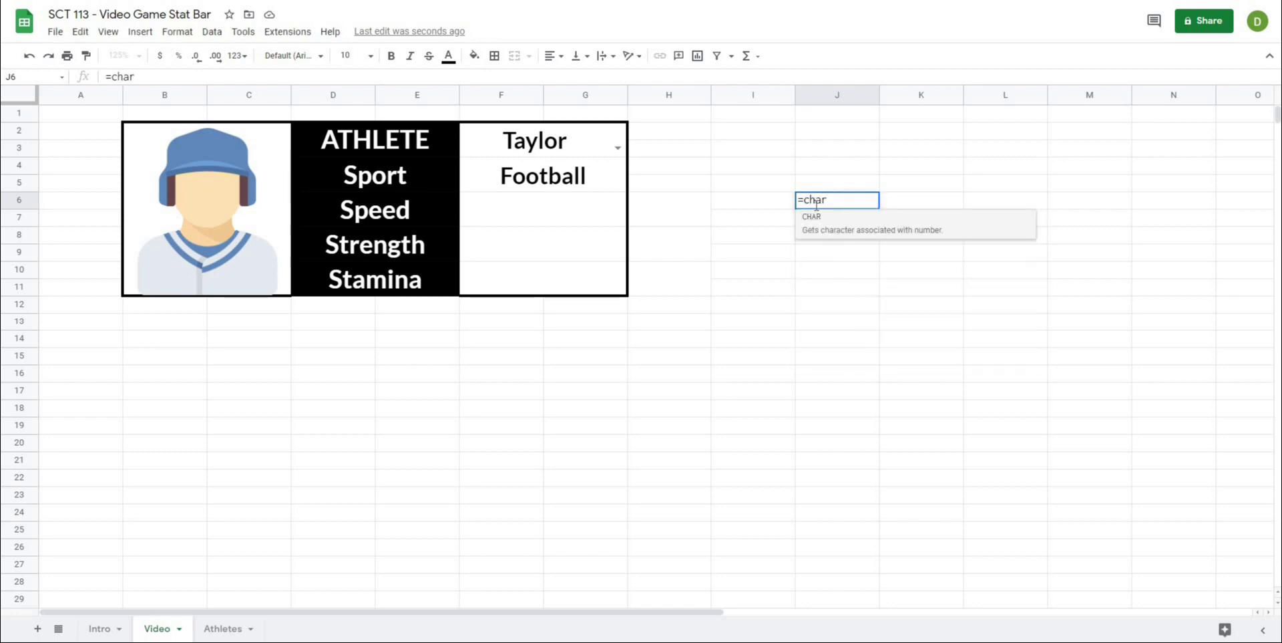
type("(")
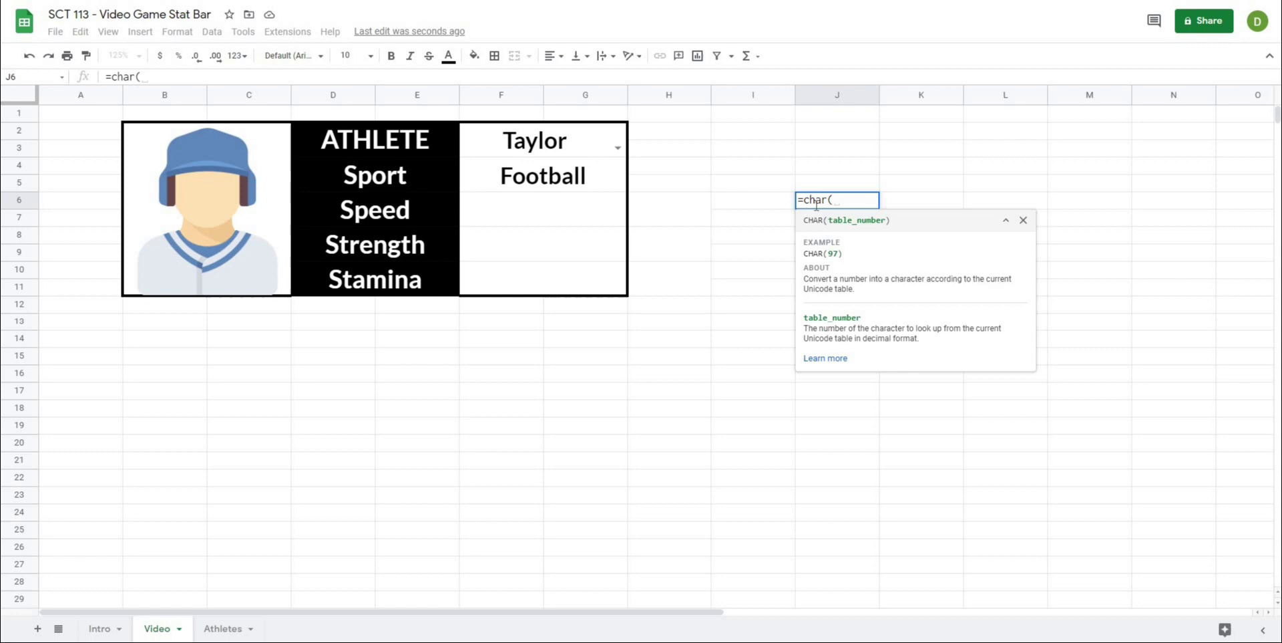
type("90")
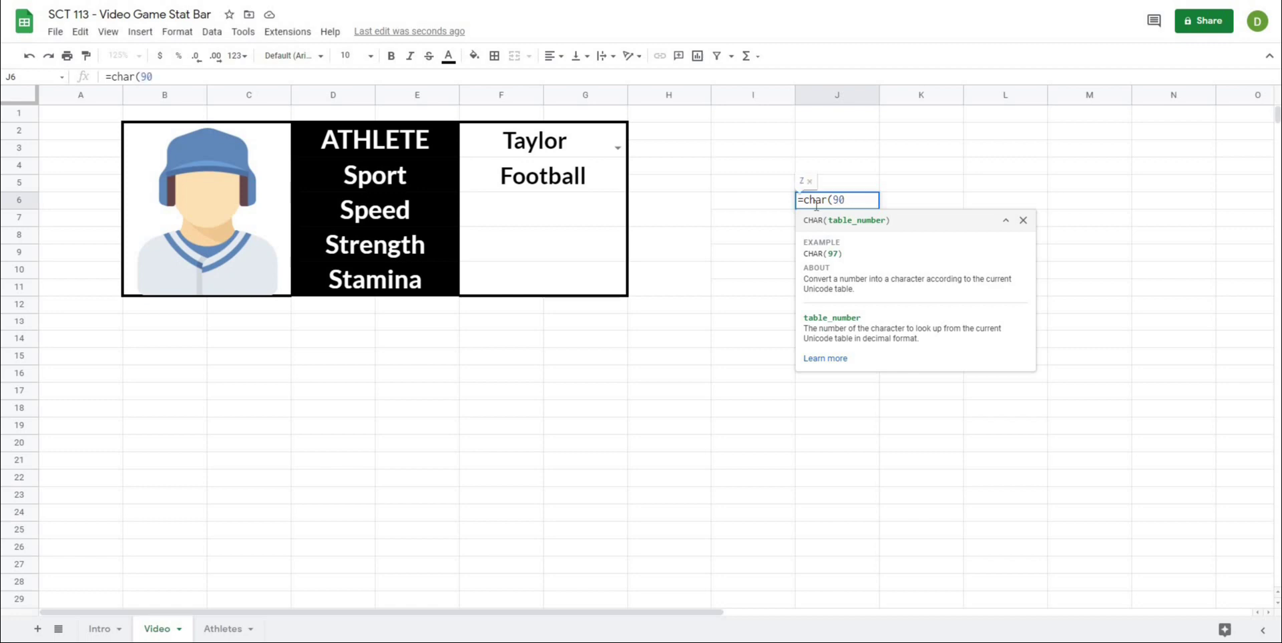
type(")")
key("Return")
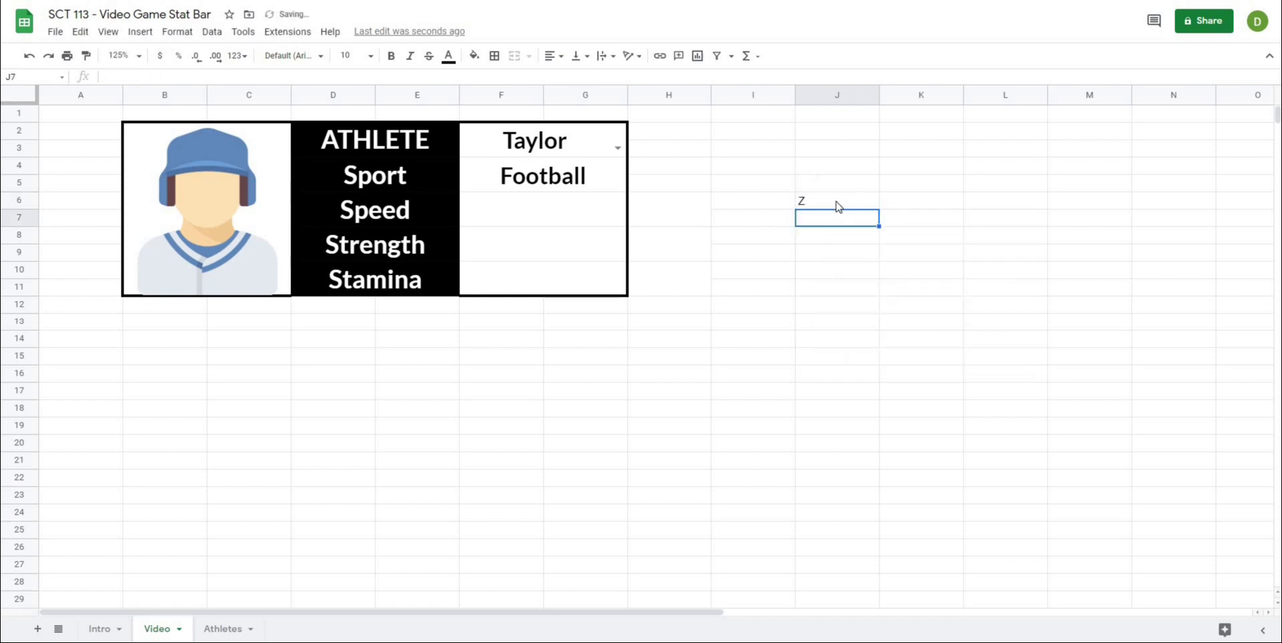
Change J6's character code from 90 to 127790 for the taco emoji
left_click(838, 206)
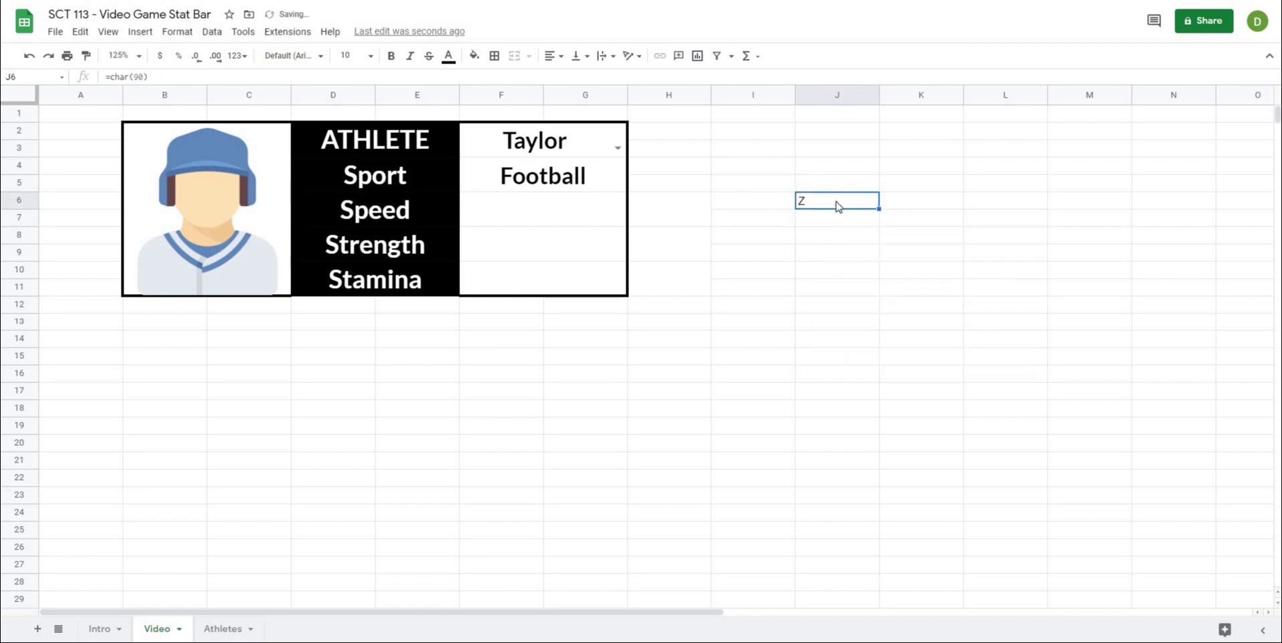
double_click(138, 77)
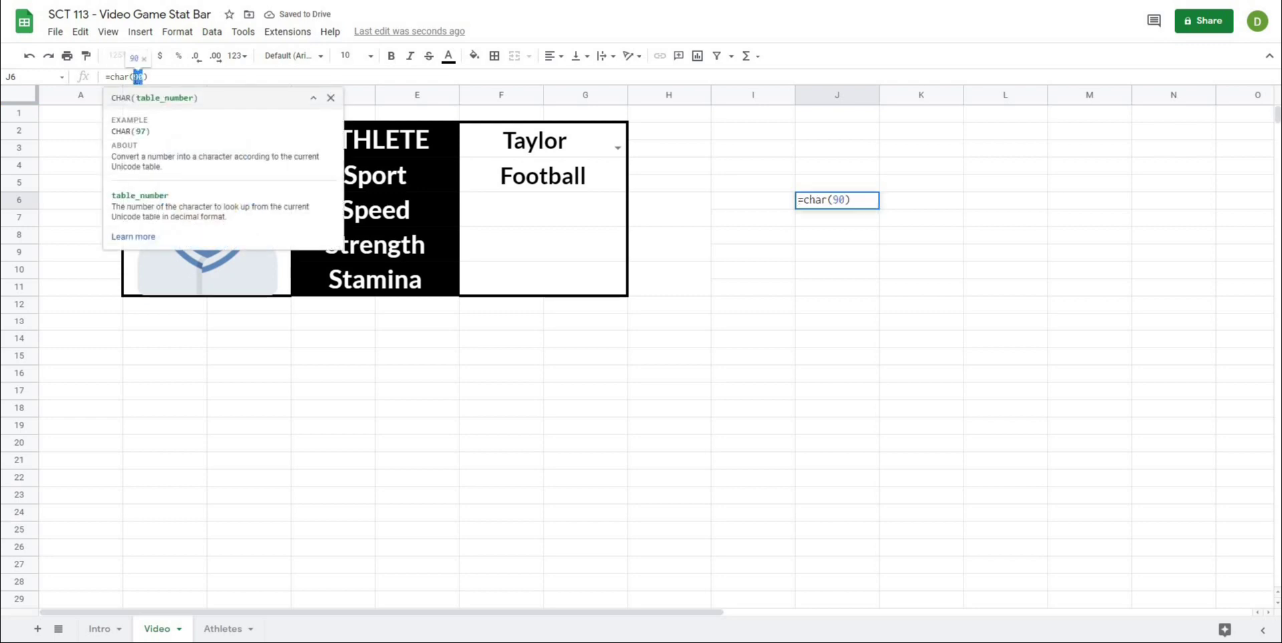
key("BackSpace")
type("127")
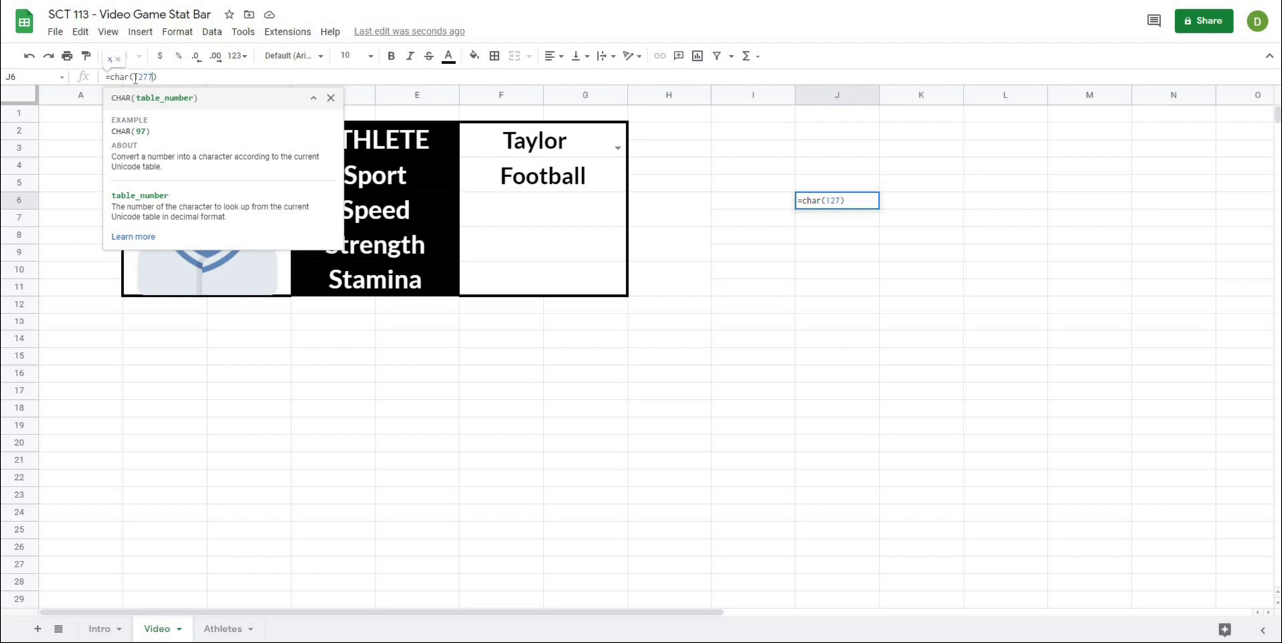
type("790")
key("Return")
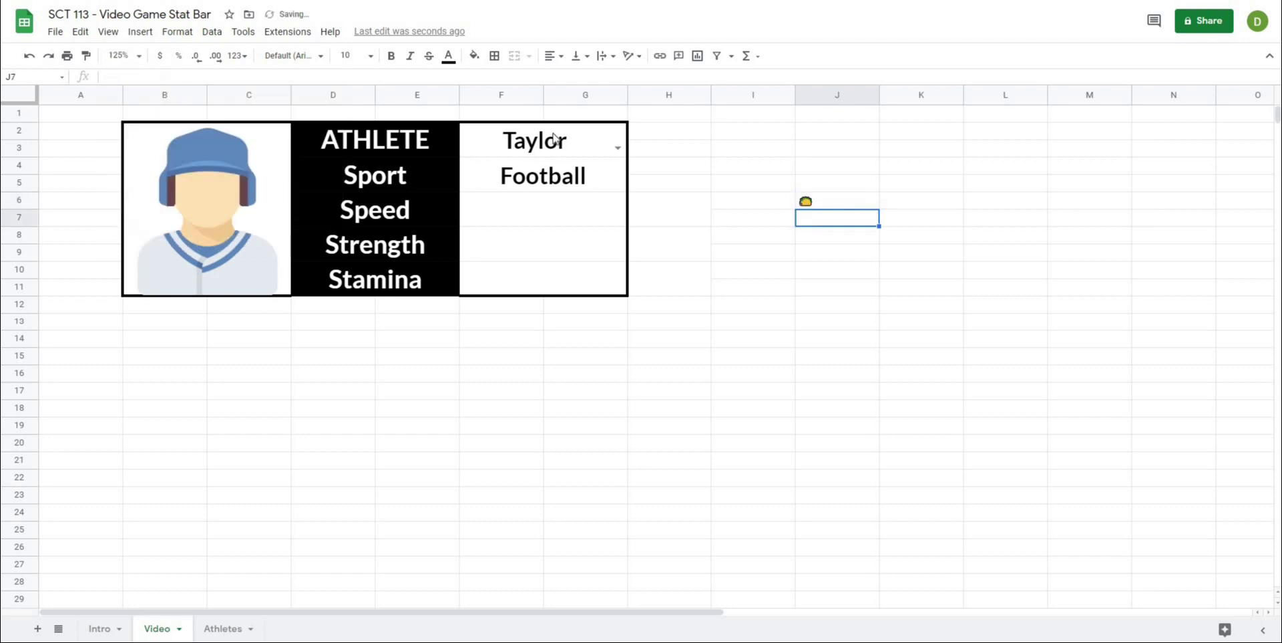
Replace J6's character code with 10074 so it reads =CHAR(10074), a vertical bar
left_click(776, 358)
left_click(855, 205)
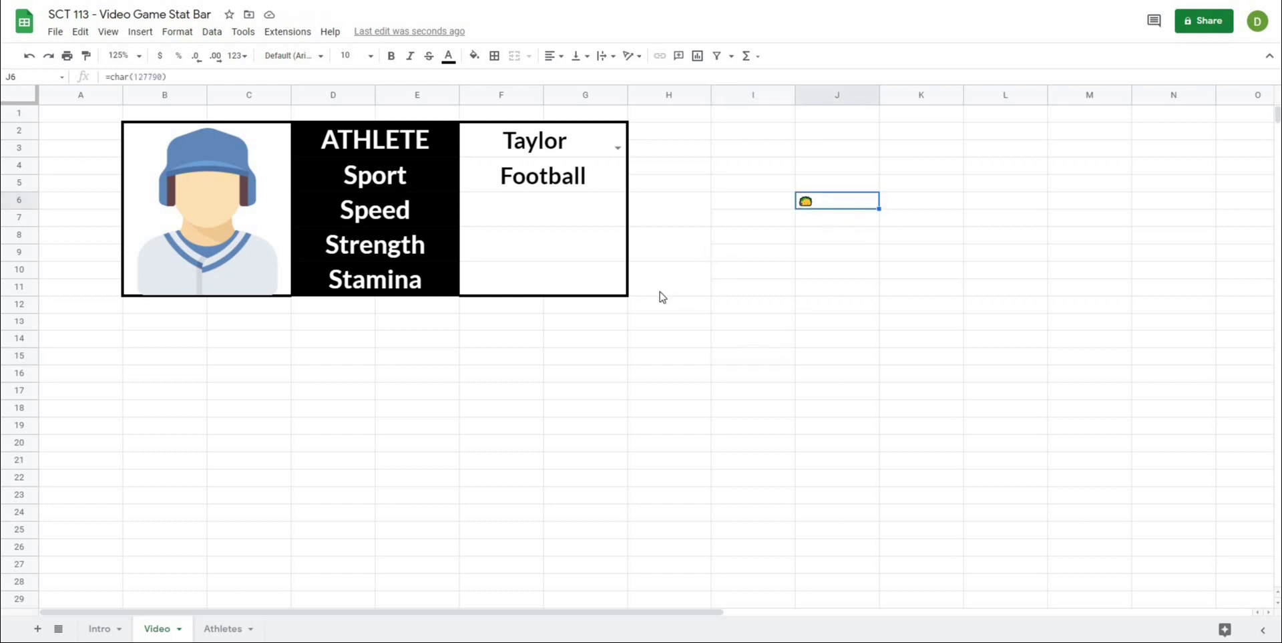
left_click(770, 310)
left_click(840, 207)
double_click(144, 76)
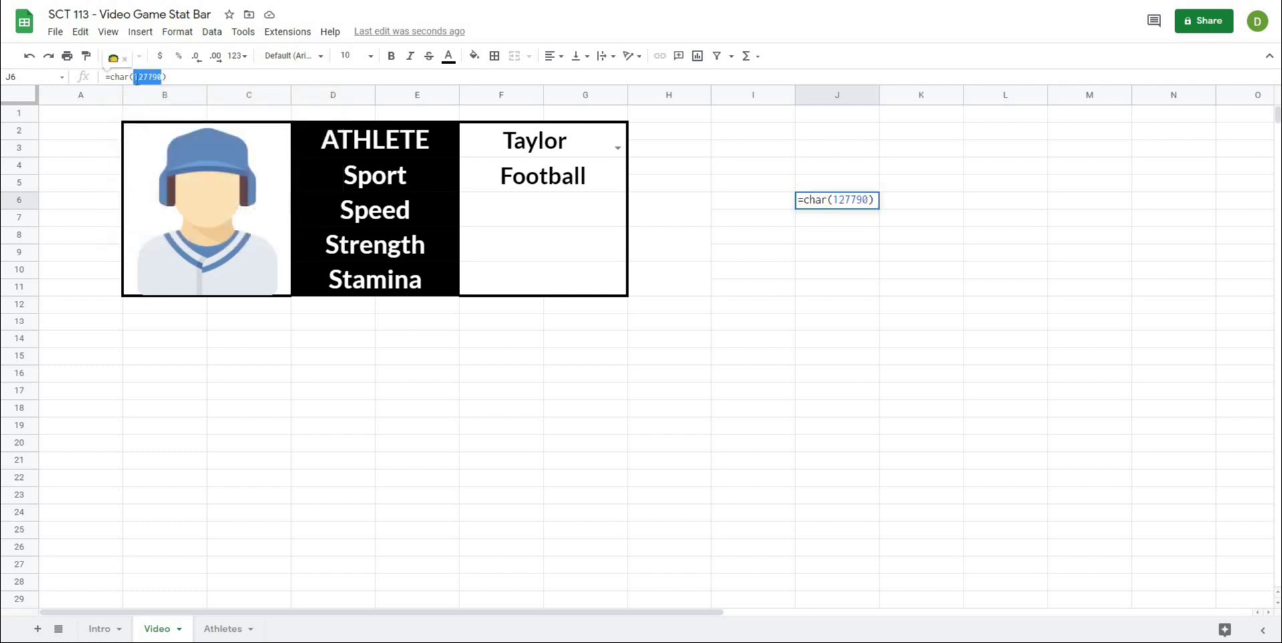
key("BackSpace")
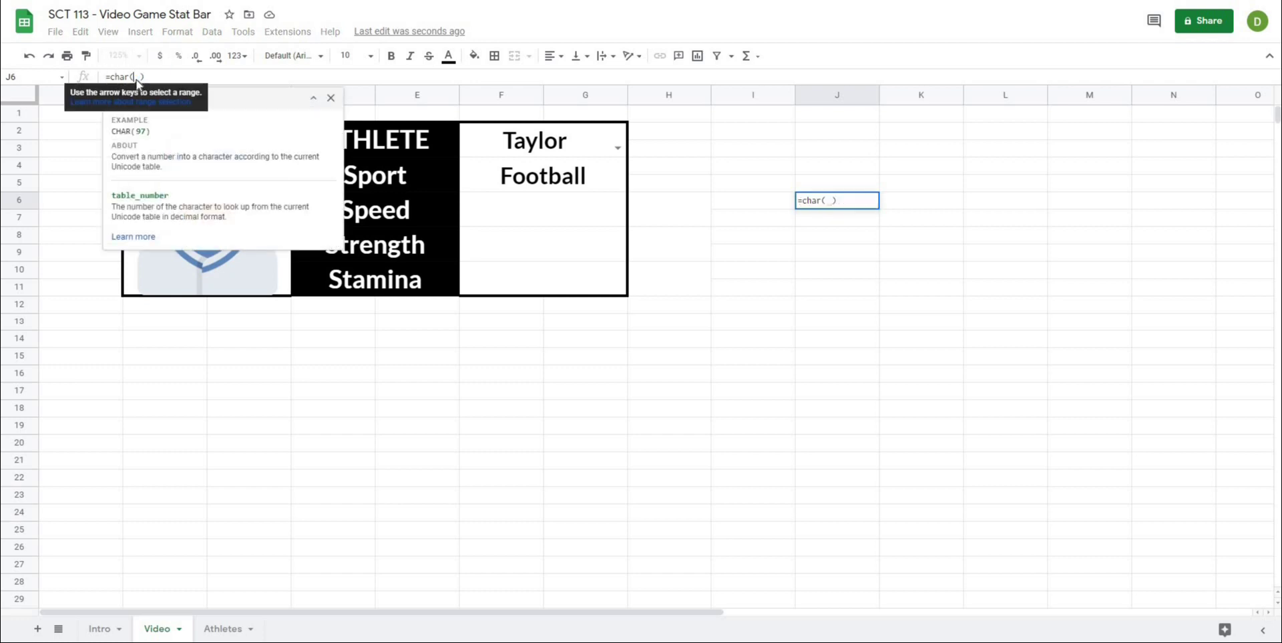
type("100")
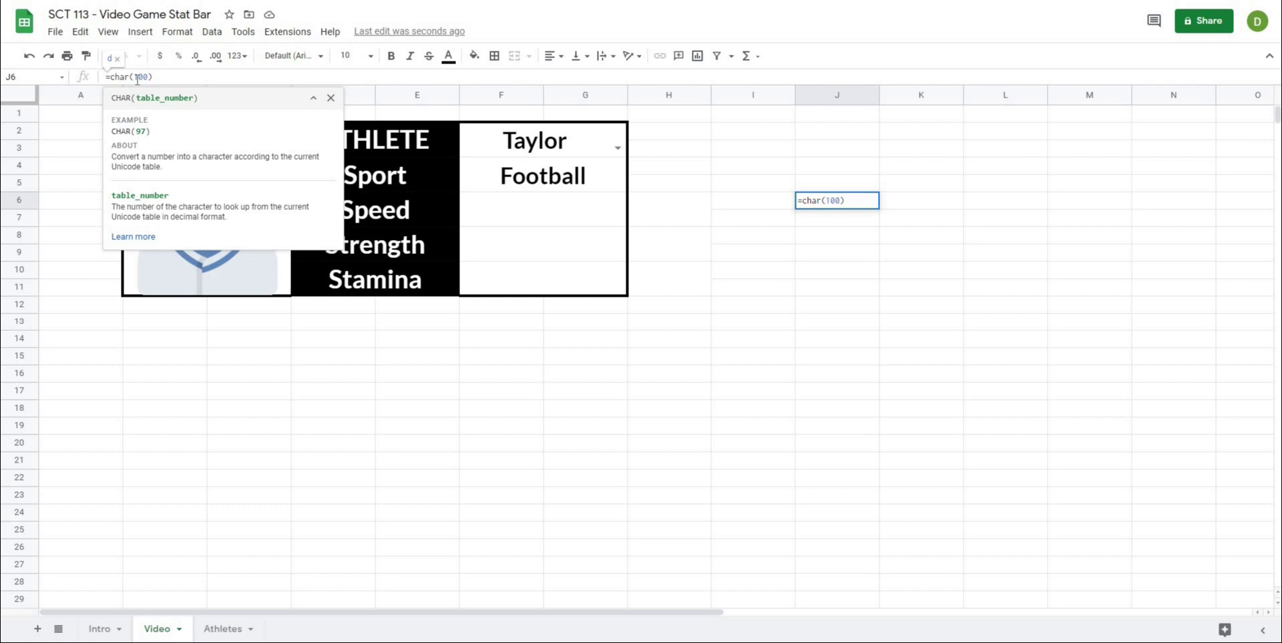
type("74")
key("Return")
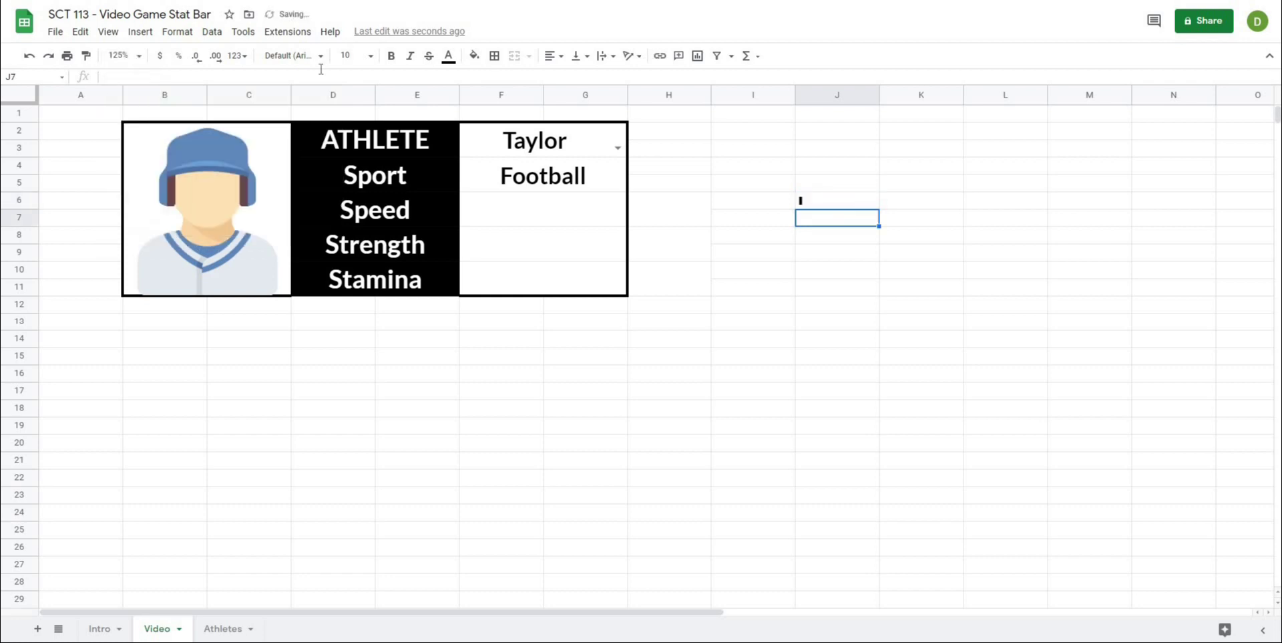
left_click(806, 204)
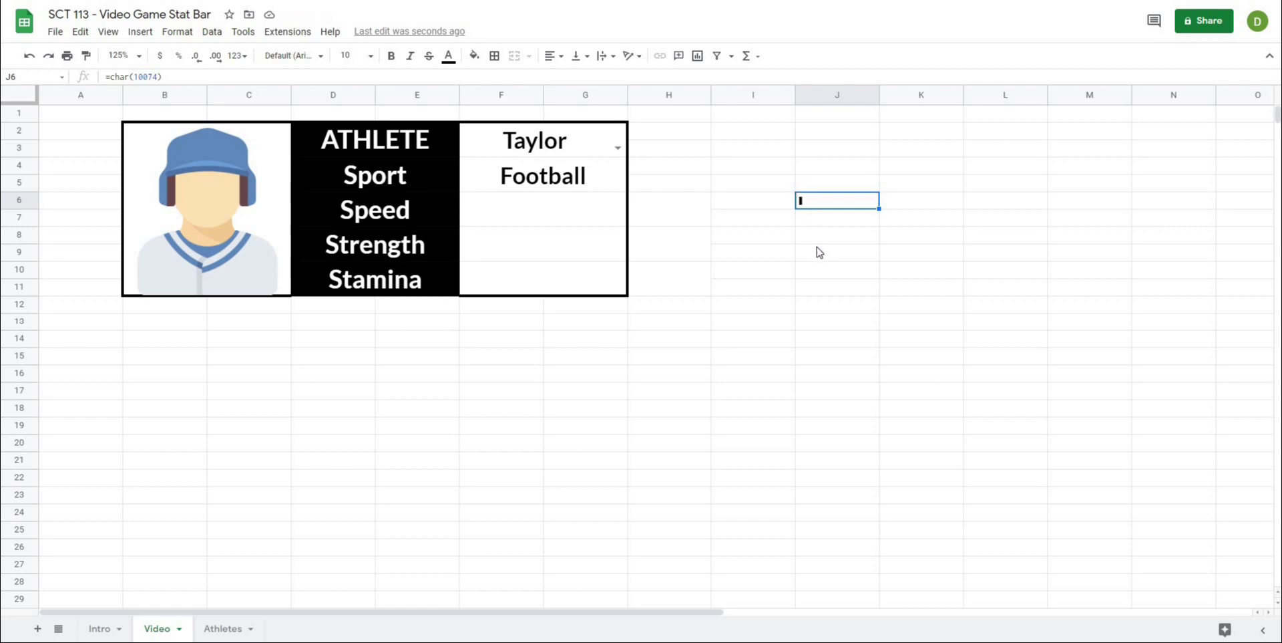
left_click(810, 273)
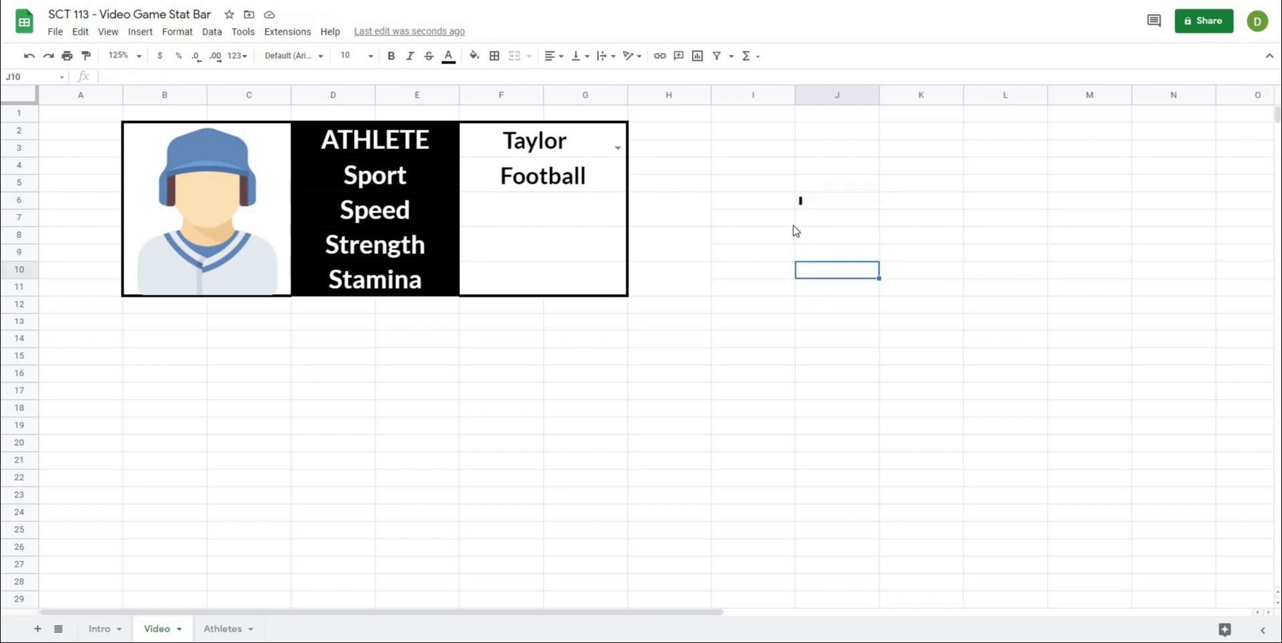
left_click(839, 205)
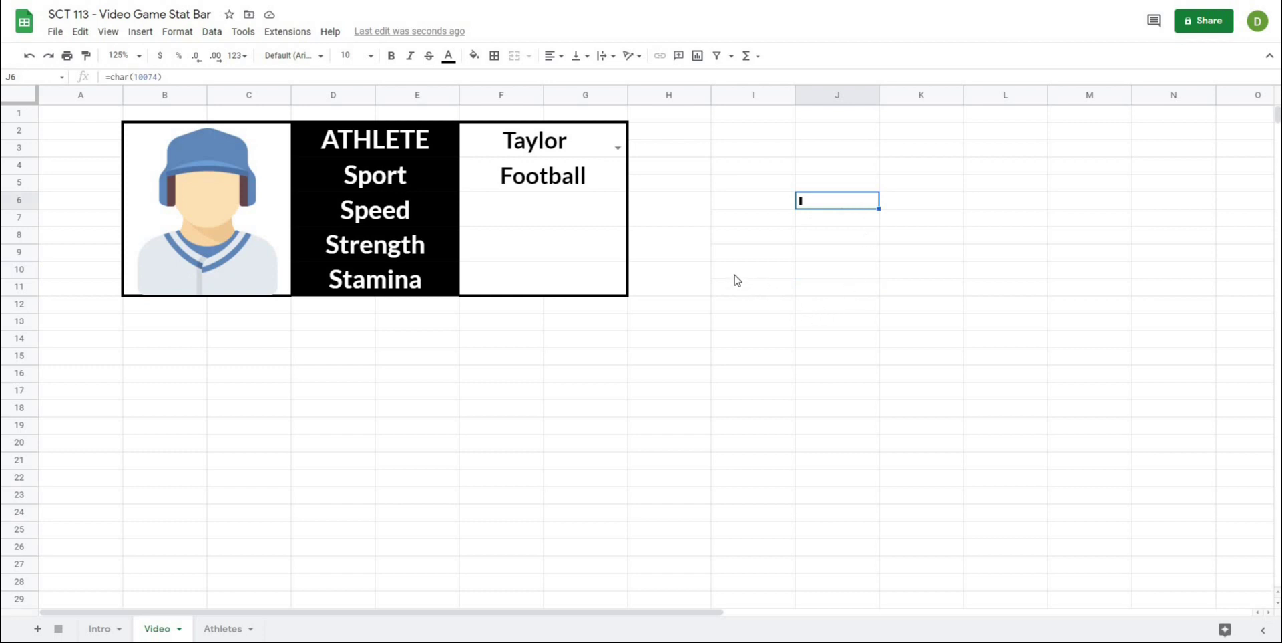
Enter =rept(q, 9) in cell J7
left_click(807, 256)
left_click(804, 204)
left_click(808, 233)
left_click(807, 206)
left_click(806, 235)
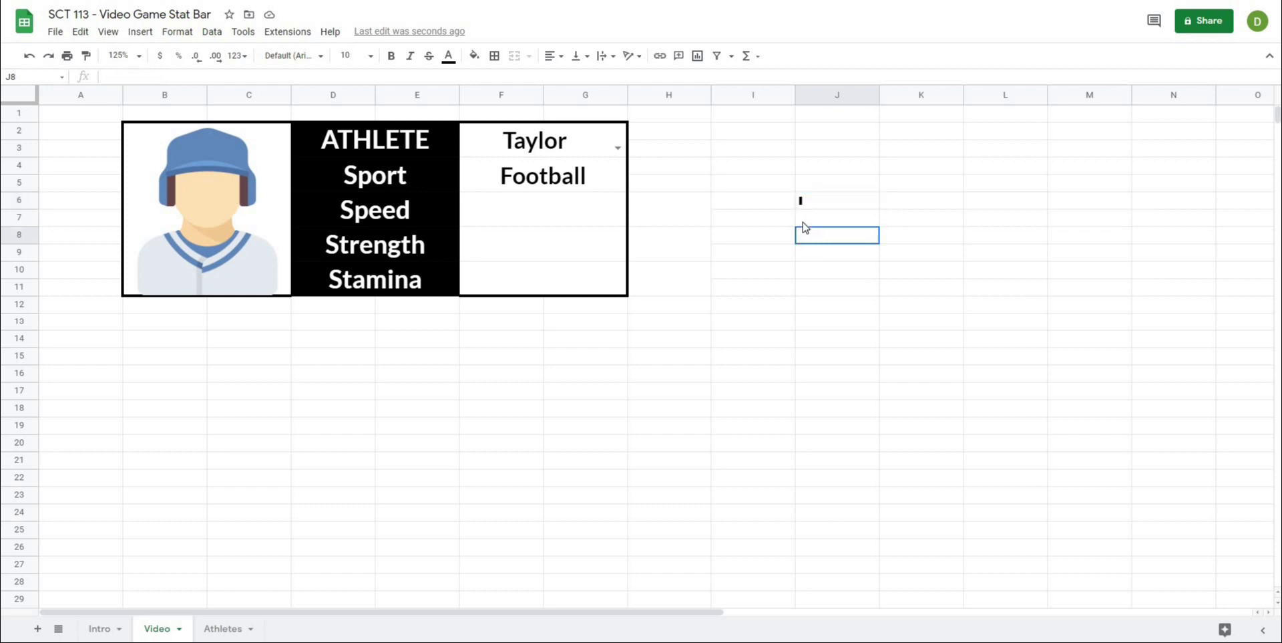
left_click(803, 223)
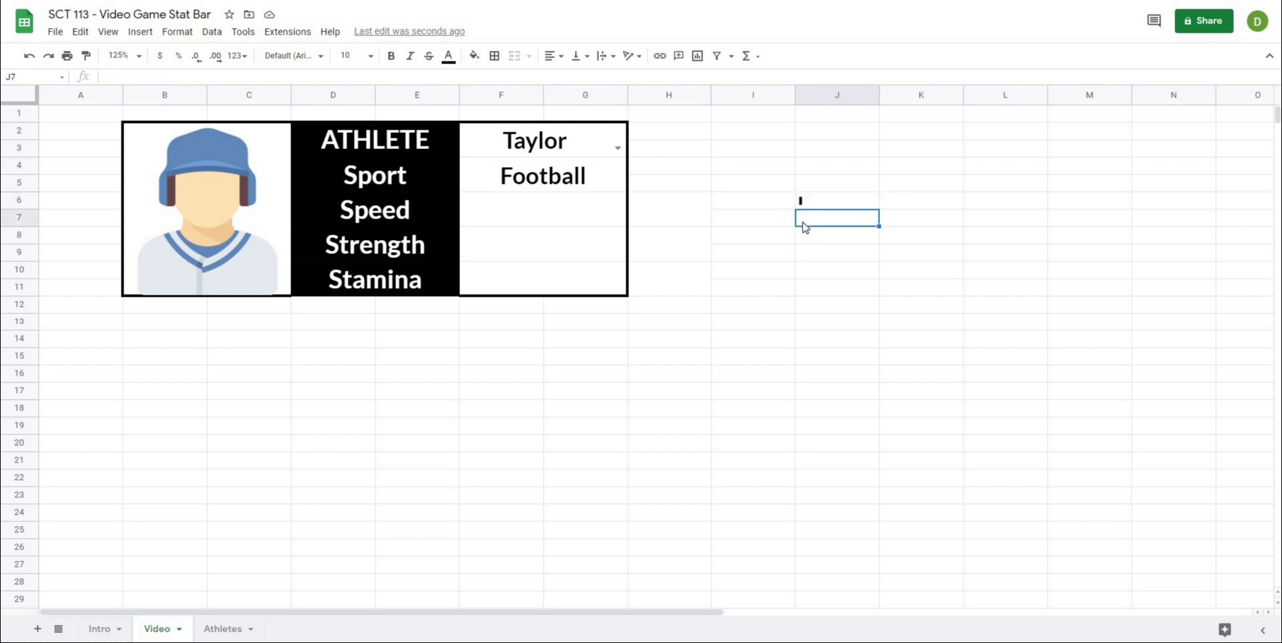
type("=")
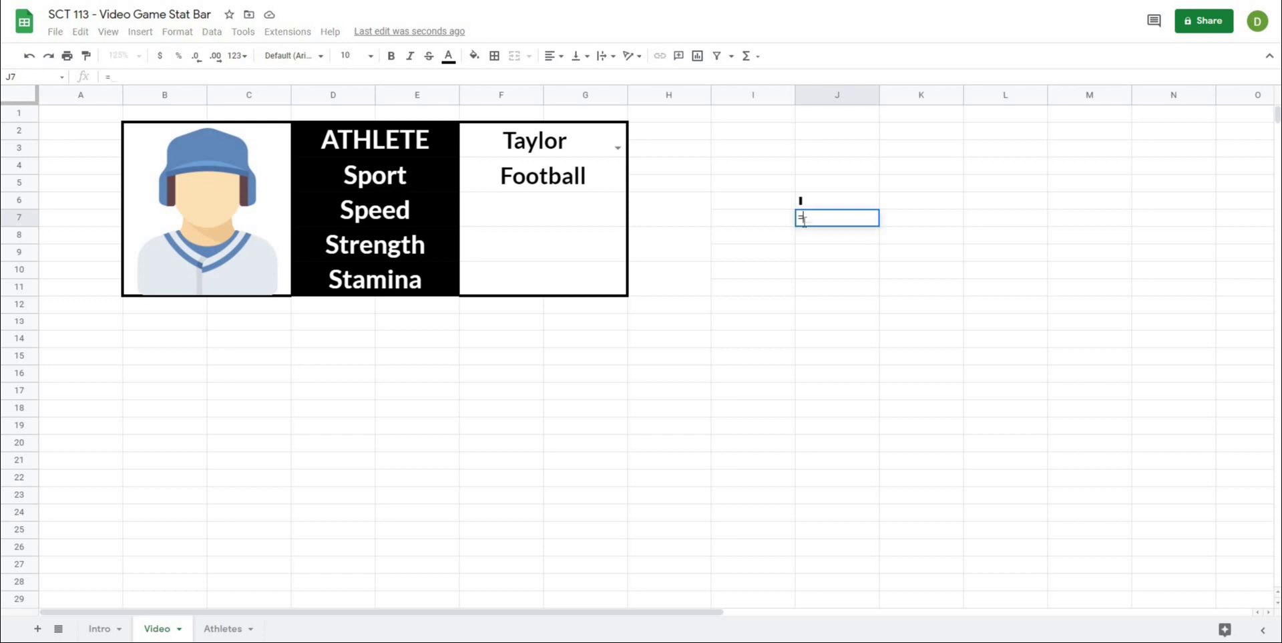
type("re[t")
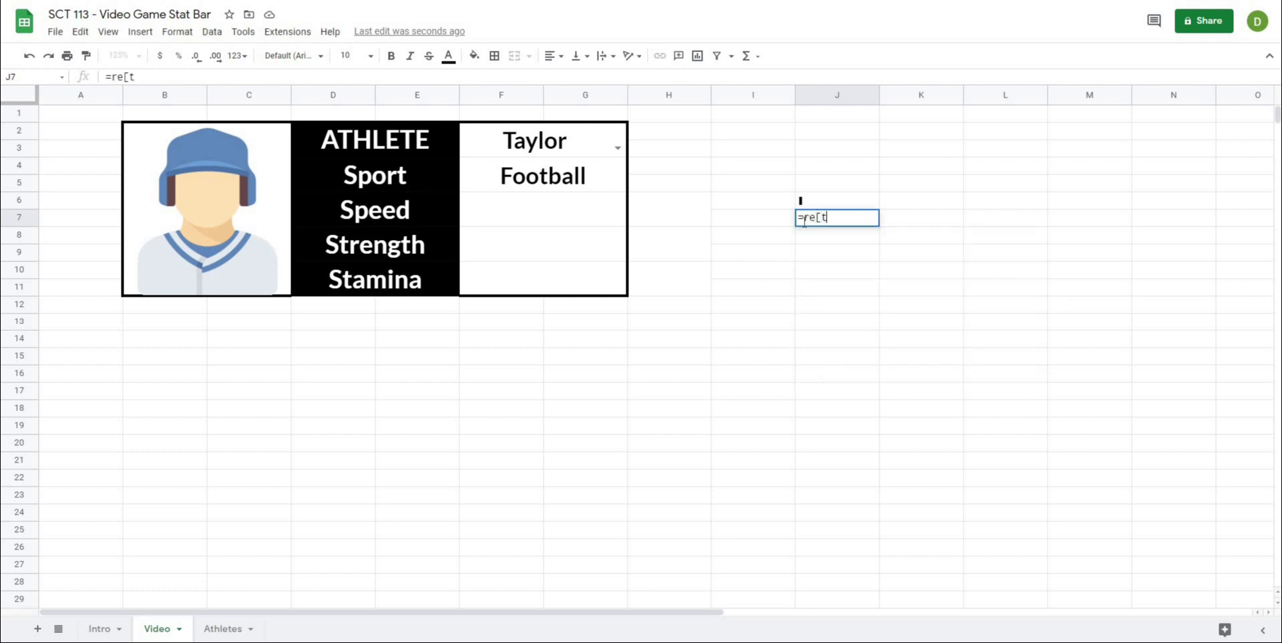
key("BackSpace")
key("BackSpace")
type("pt(")
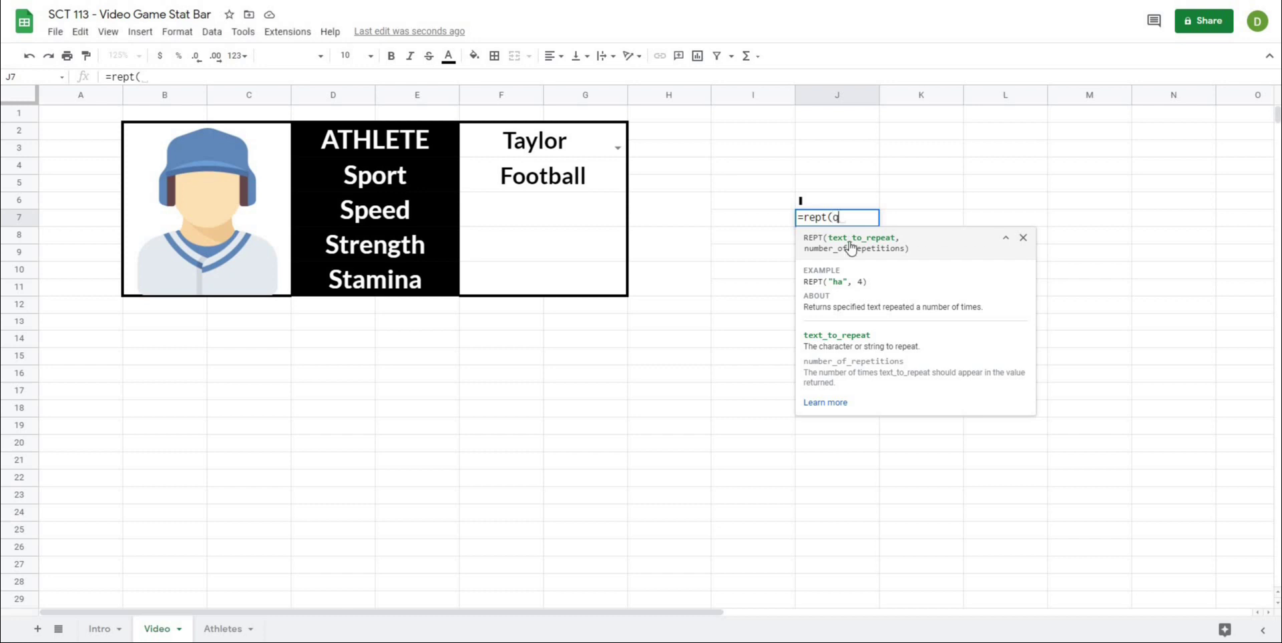
type("q,")
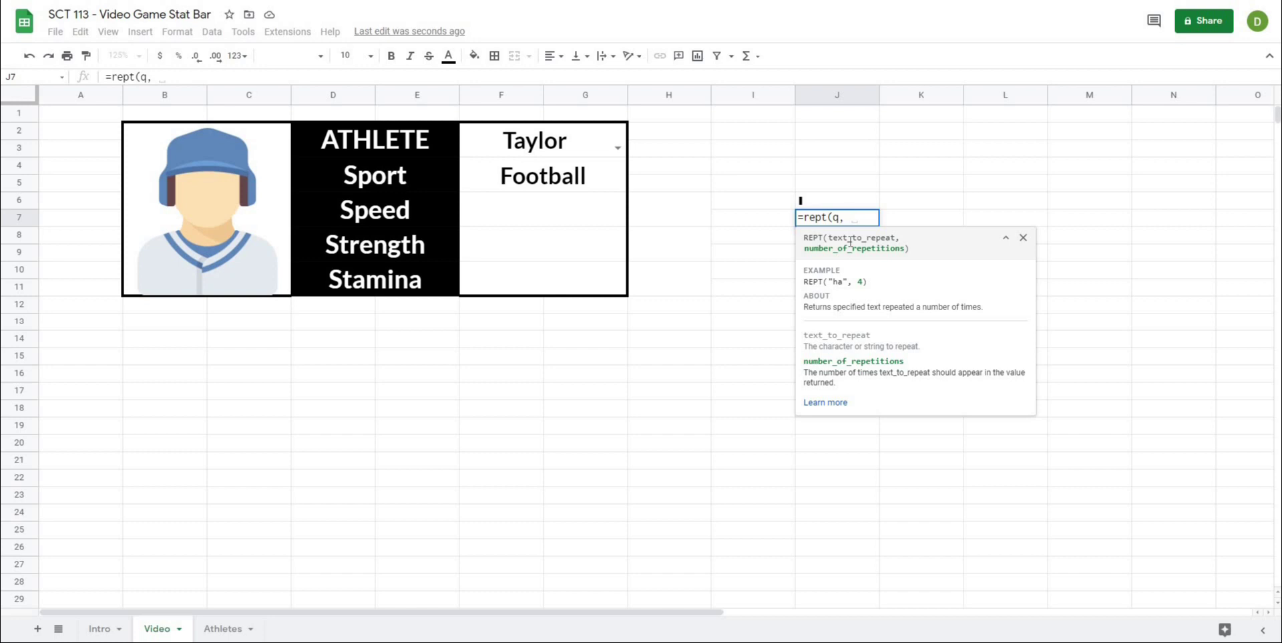
type(" 9)")
key("Return")
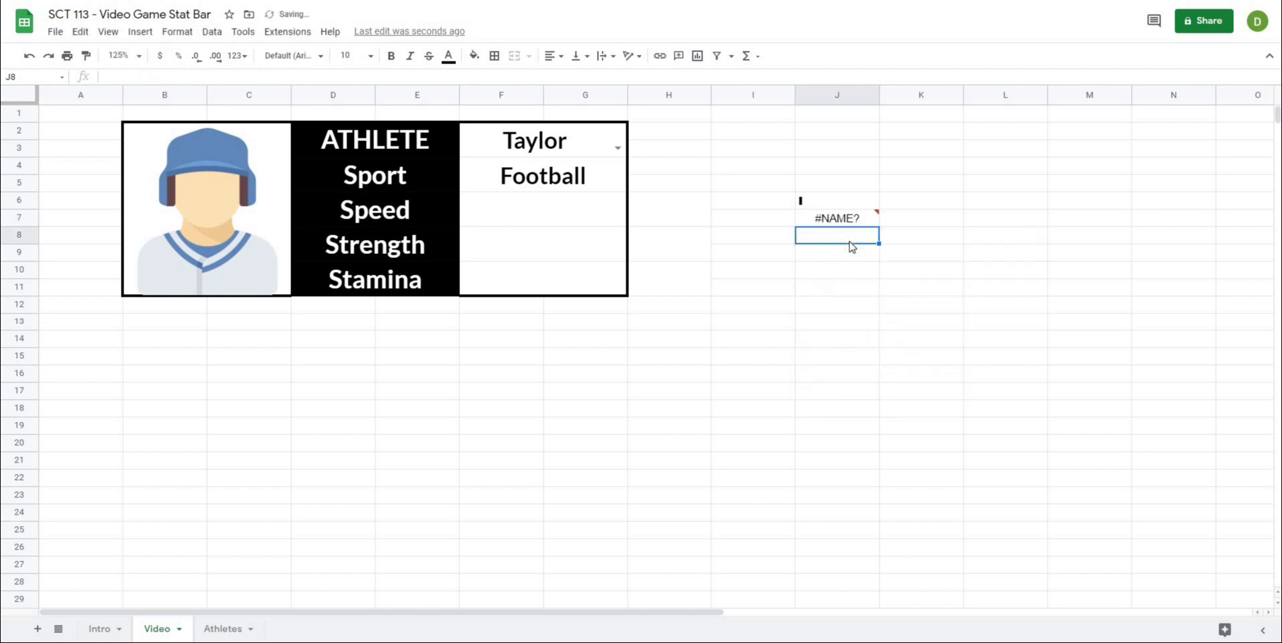
Put quotes around q so J7 reads =rept("q", 9), fixing the #NAME? error
key("Up")
key("Up")
left_click(857, 223)
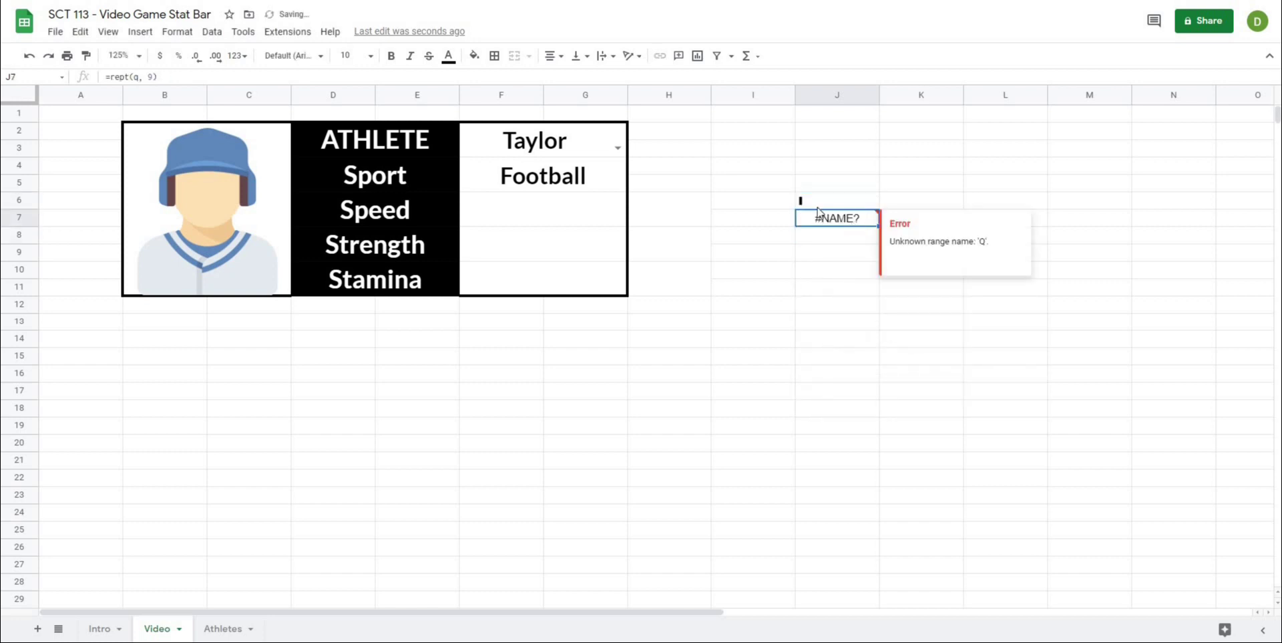
left_click(134, 76)
type("\"")
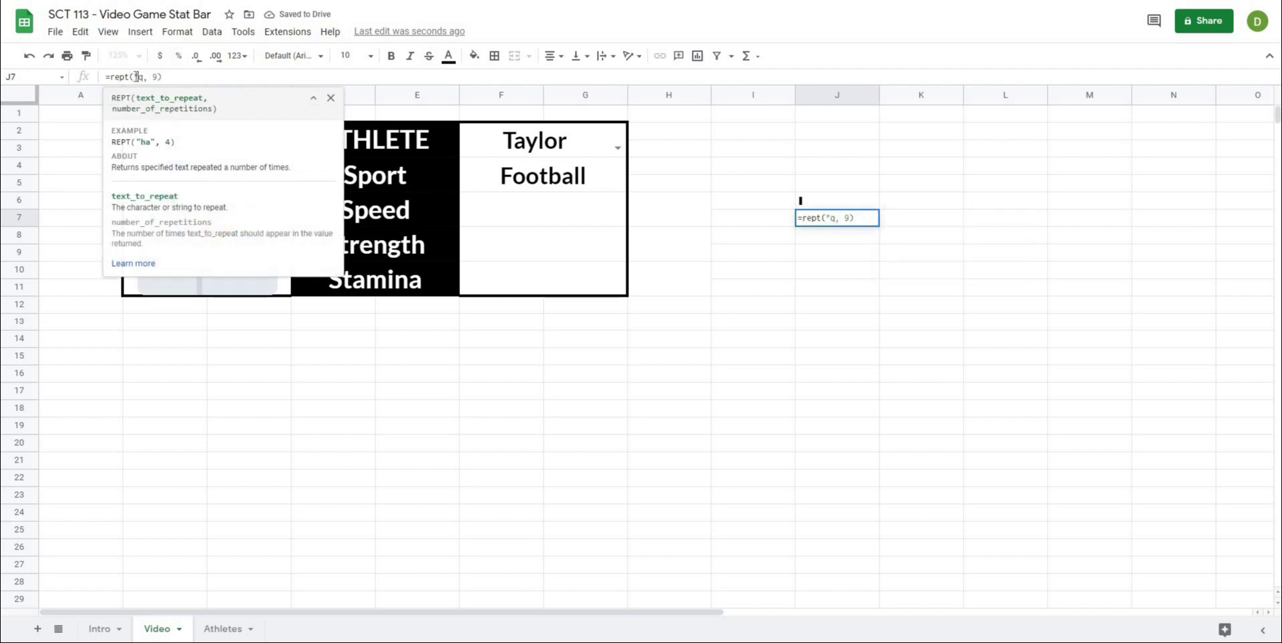
type("\"")
key("Return")
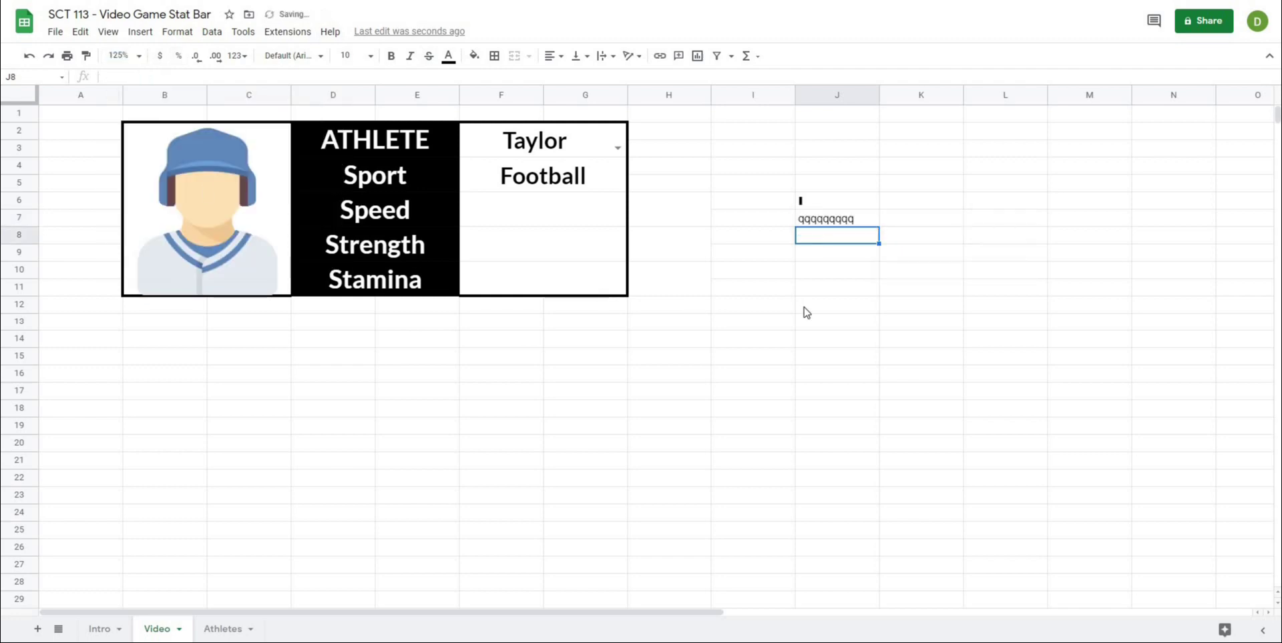
Copy the char(10074) part of J6's formula
left_click(818, 288)
left_click(843, 223)
left_click(821, 256)
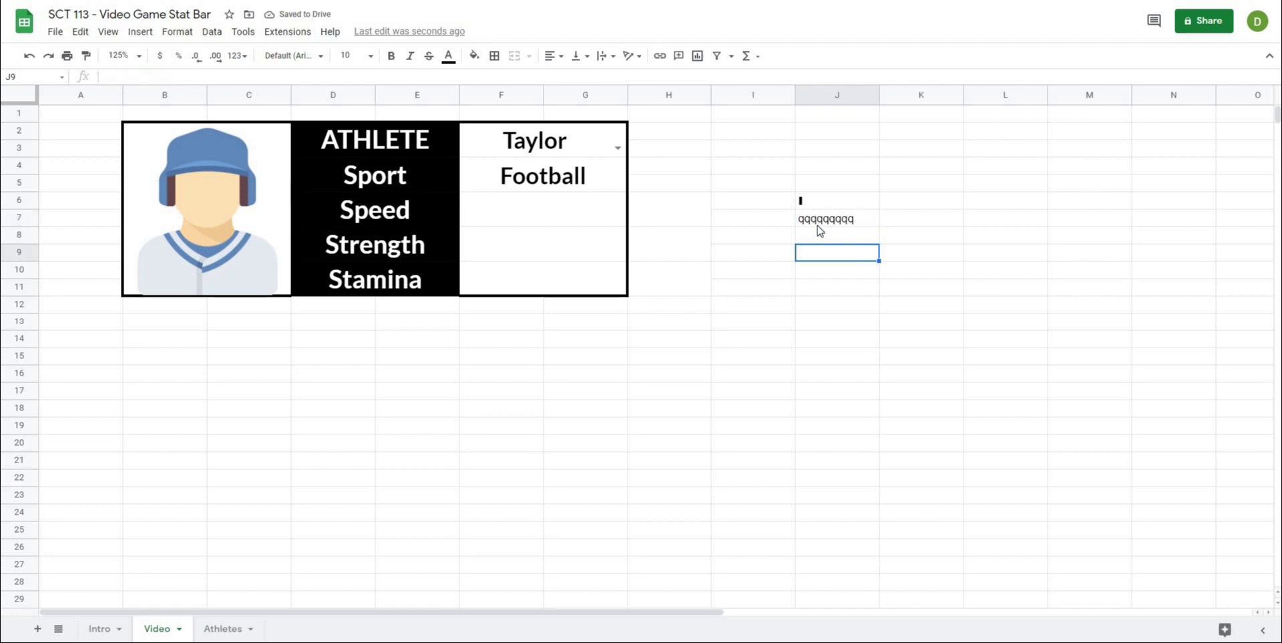
left_click(818, 224)
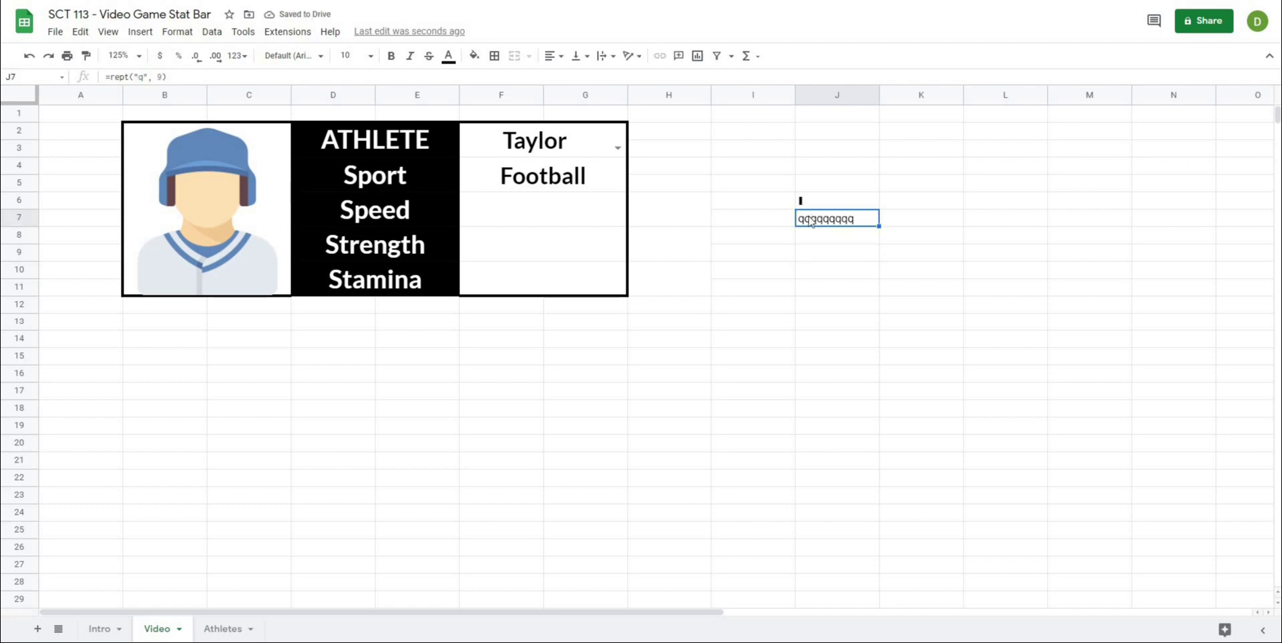
left_click(804, 269)
left_click(813, 227)
left_click(812, 200)
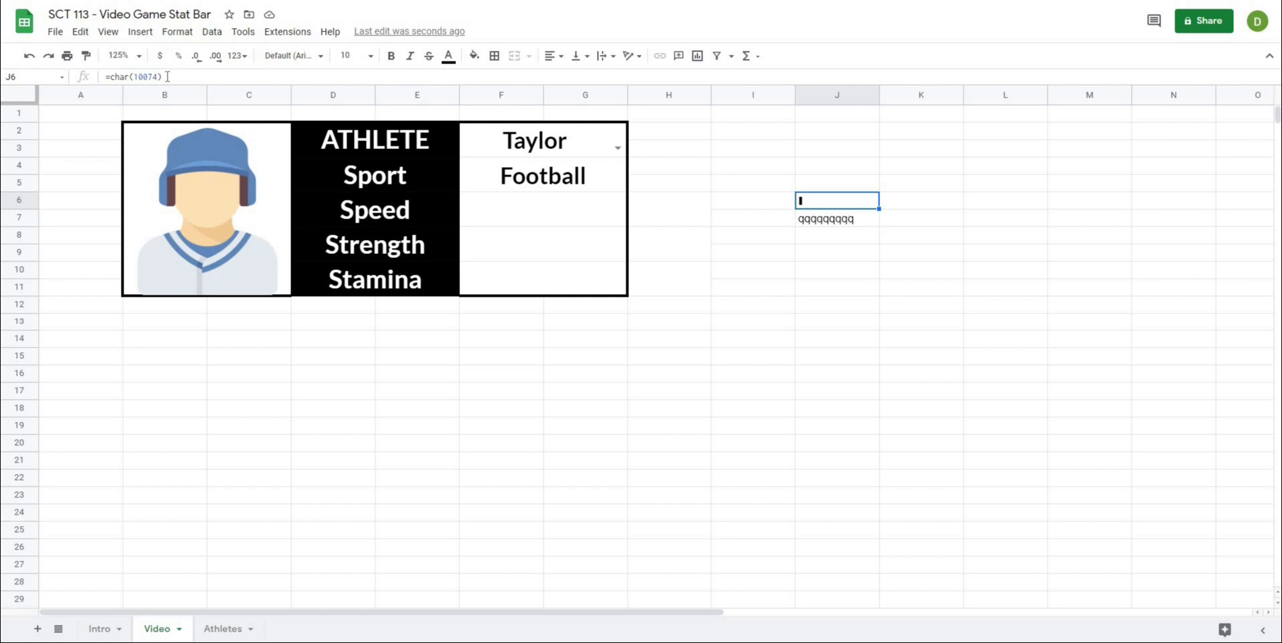
left_click_drag(168, 76, 101, 78)
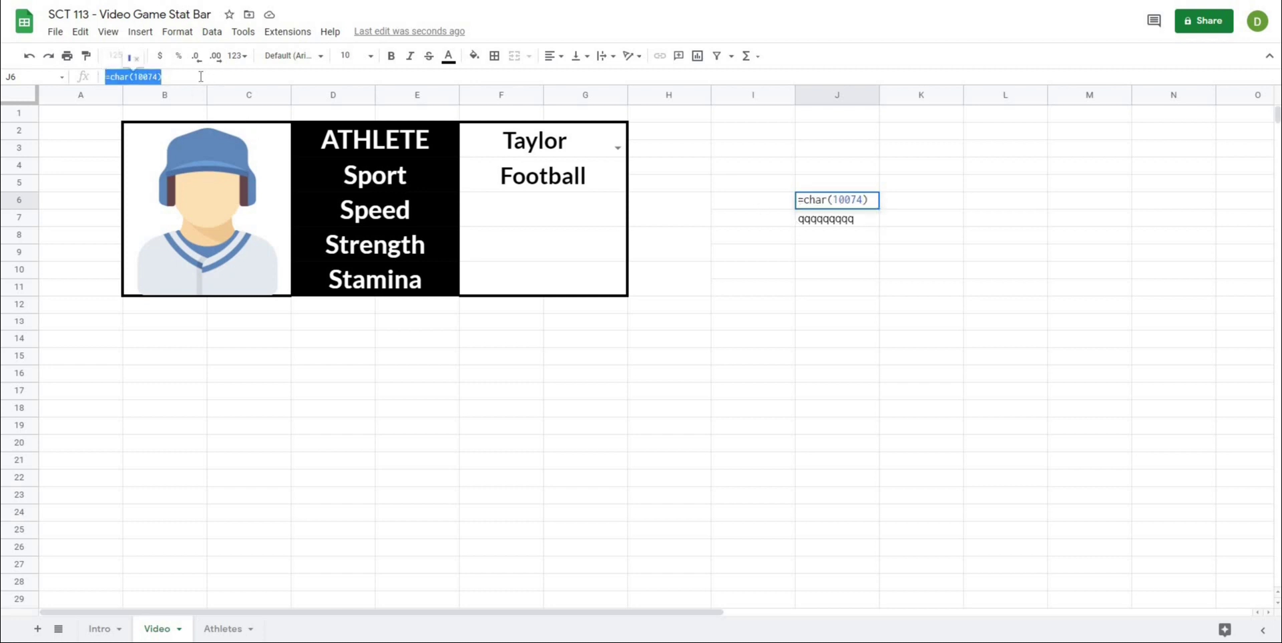
left_click_drag(201, 76, 109, 76)
key("ctrl+c")
Paste it over the quoted q so J7 becomes =rept(char(10074), 9), showing nine bars
left_click(844, 225)
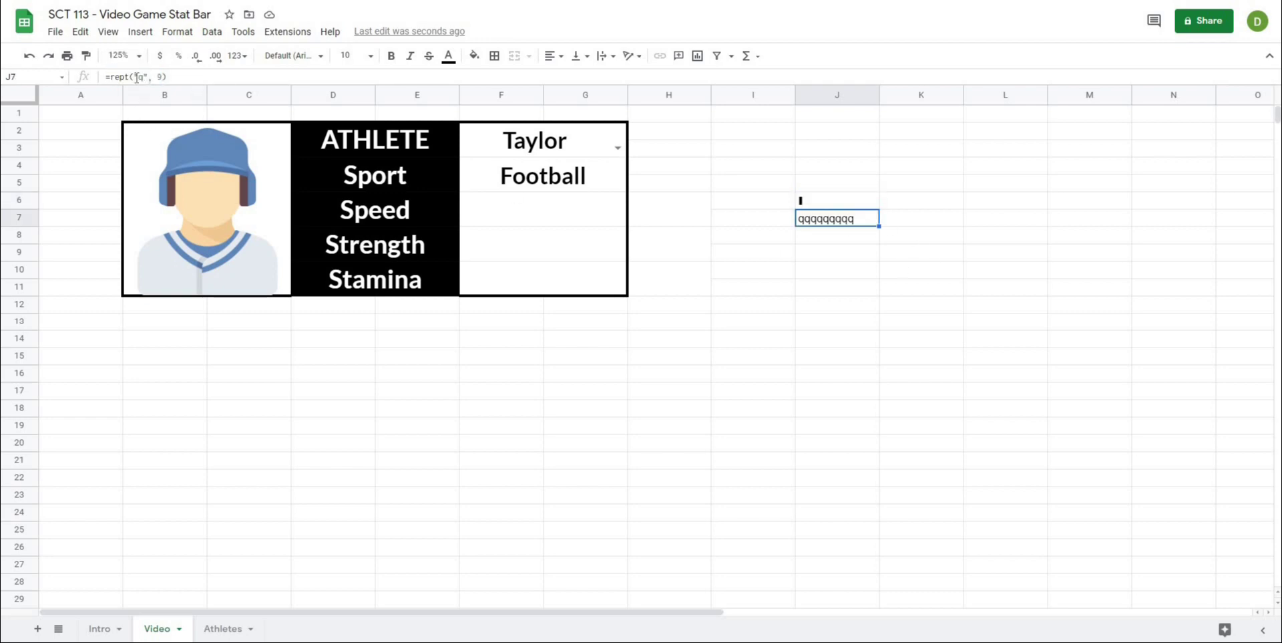
left_click_drag(137, 76, 148, 76)
key("ctrl+v")
key("Return")
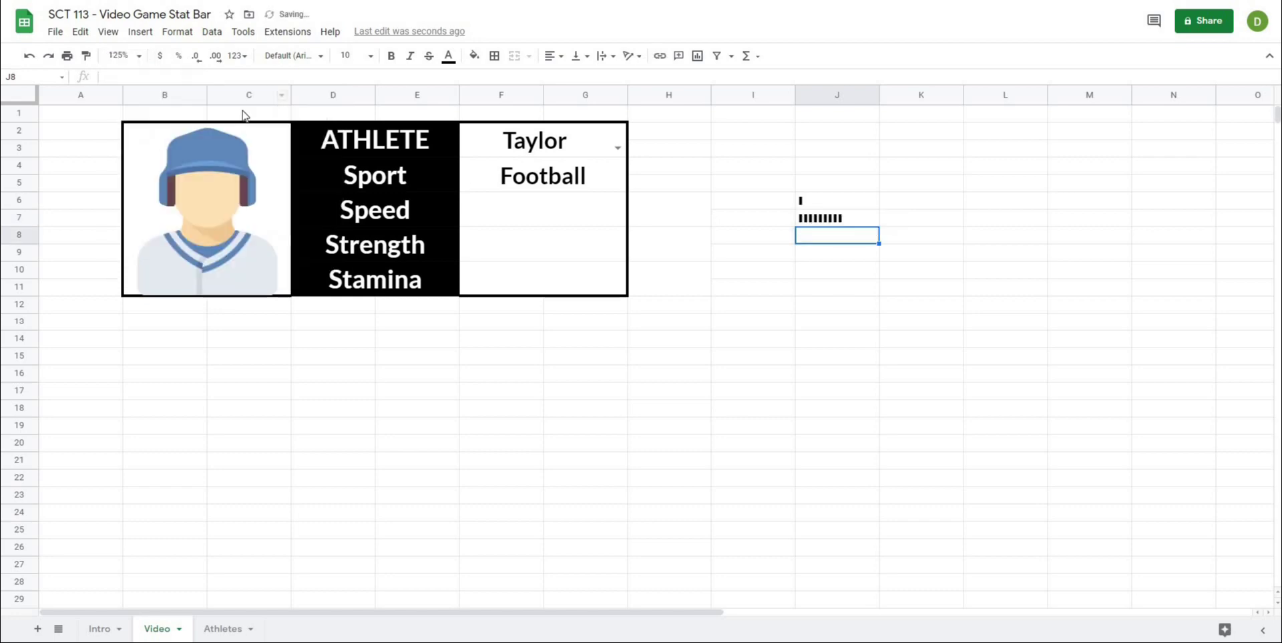
left_click(835, 326)
left_click(816, 220)
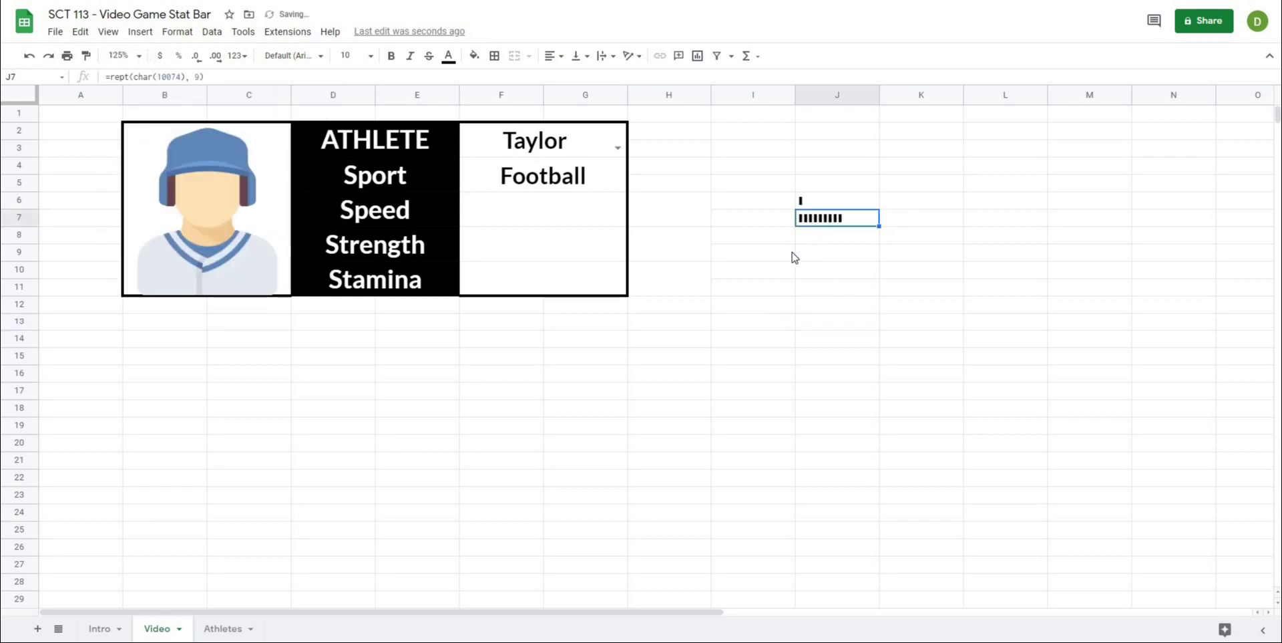
left_click(754, 291)
In merged cell H6:H7 beside Speed, start typing =vlookup(F2, using the athlete name
left_click(486, 414)
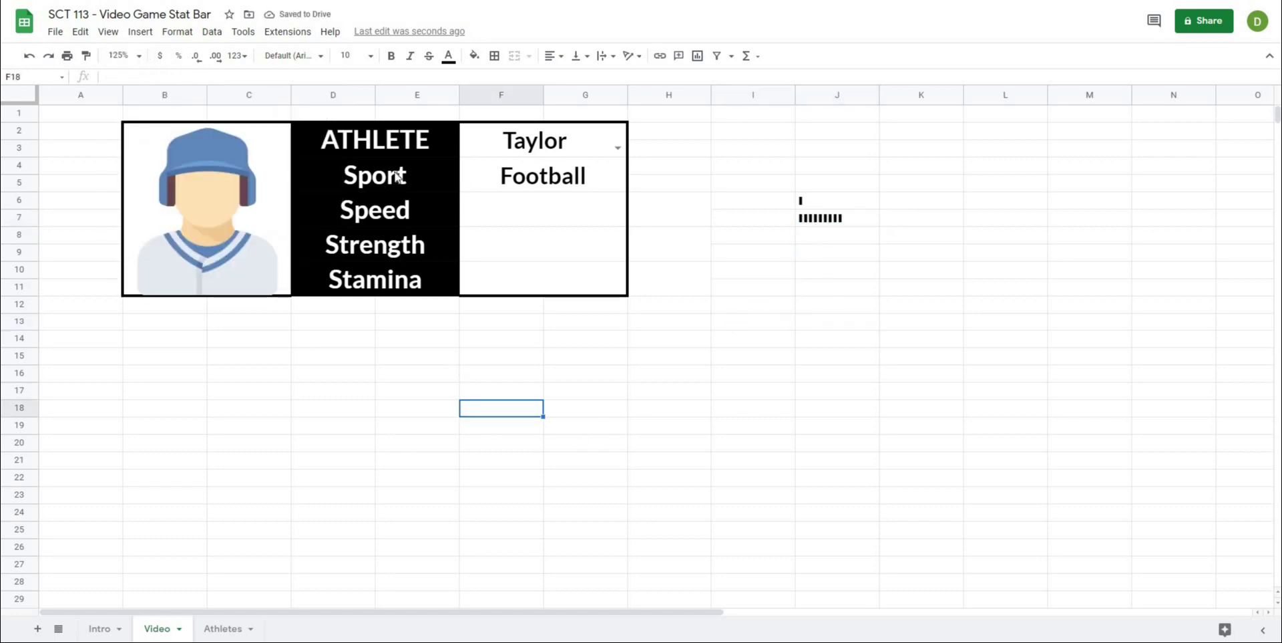
left_click(412, 373)
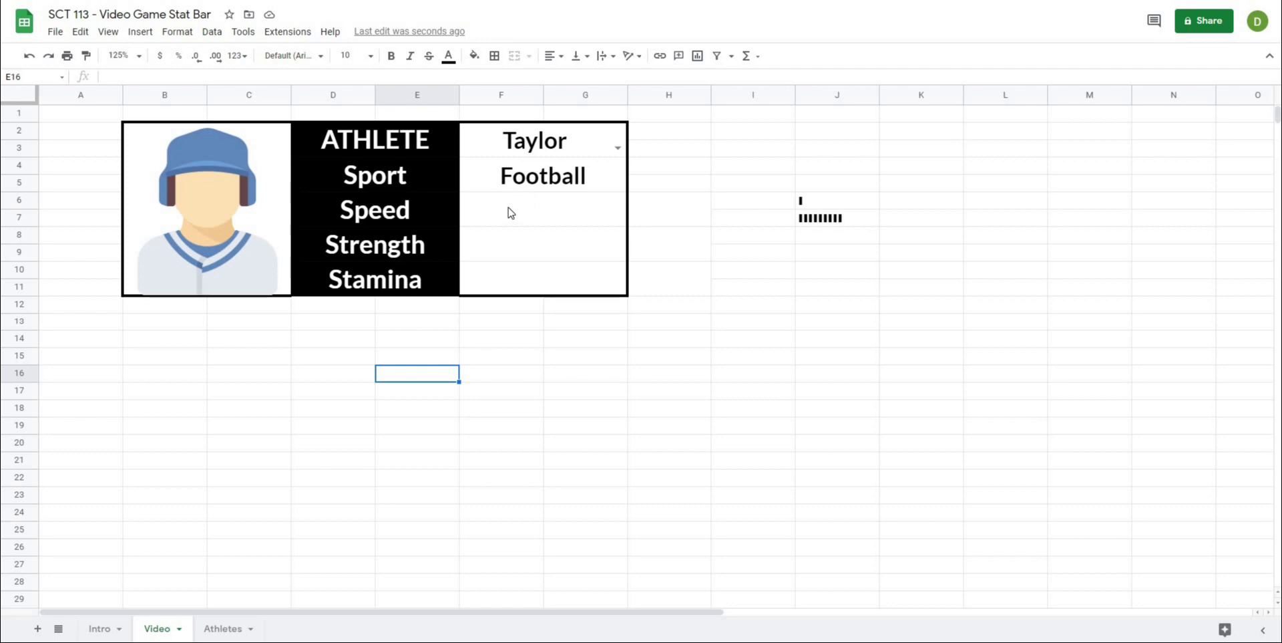
left_click(578, 369)
left_click(660, 212)
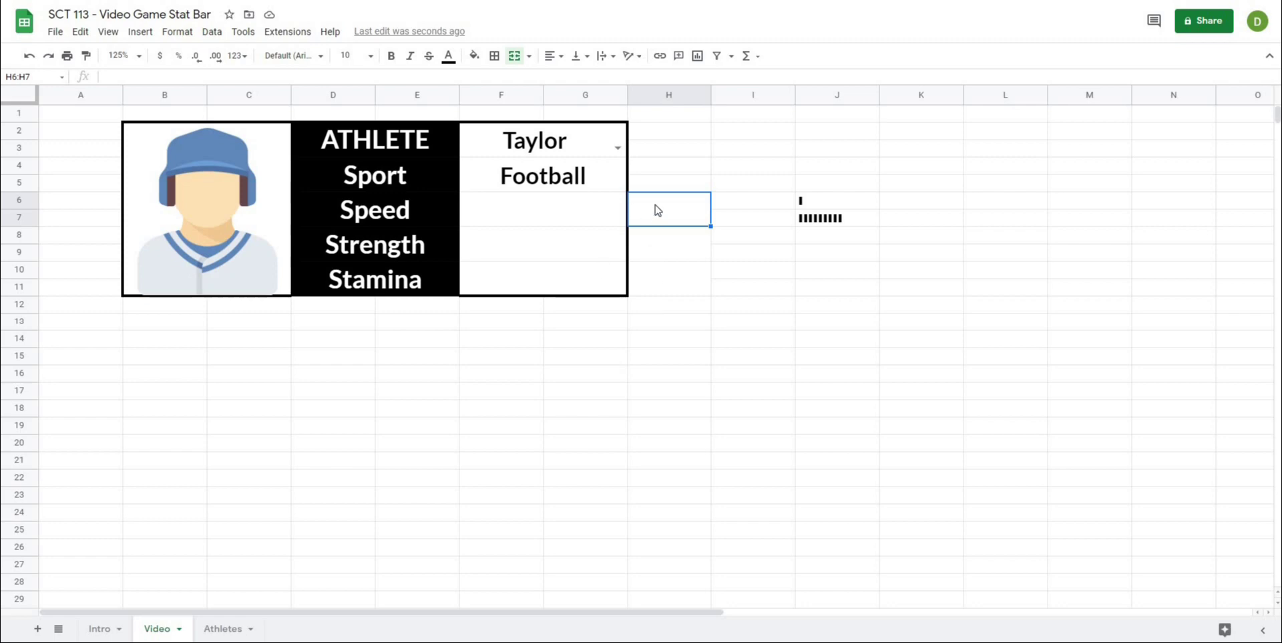
left_click(653, 392)
left_click(660, 217)
type("=vlook")
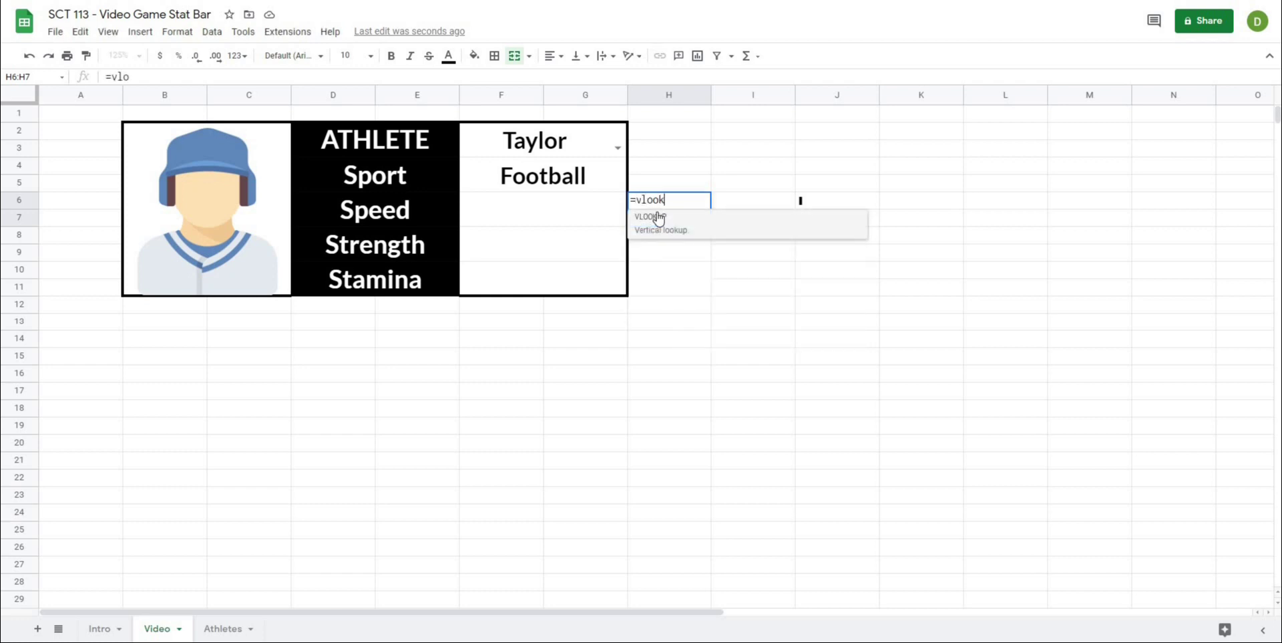
type("up(")
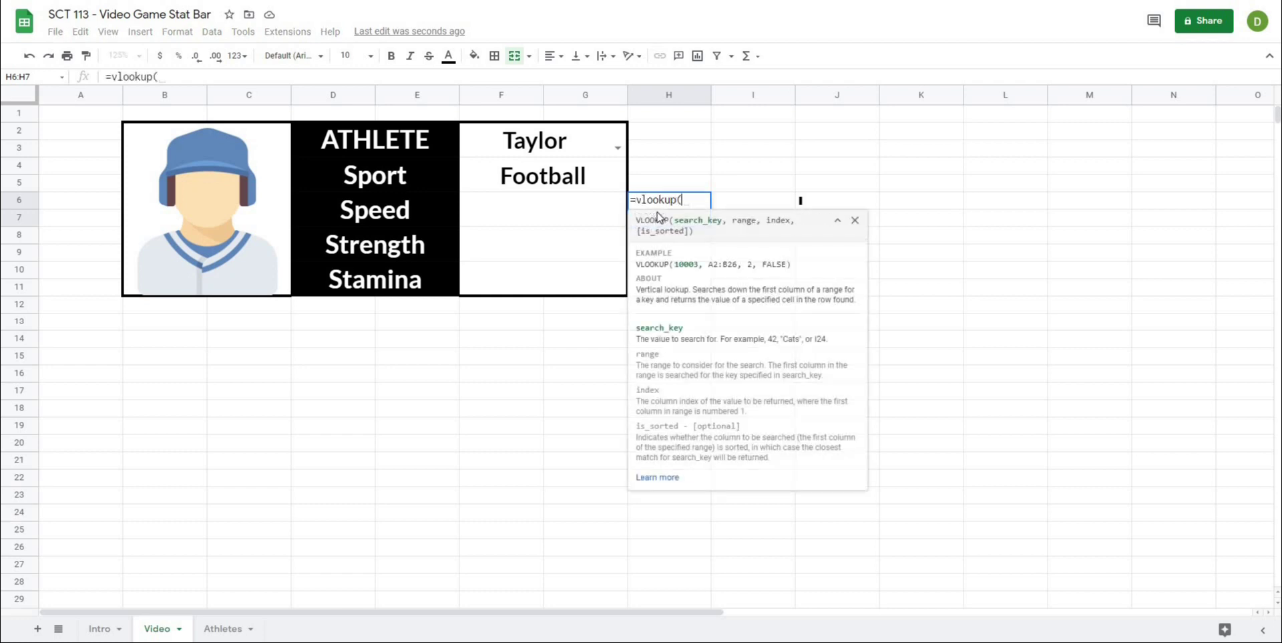
left_click(538, 142)
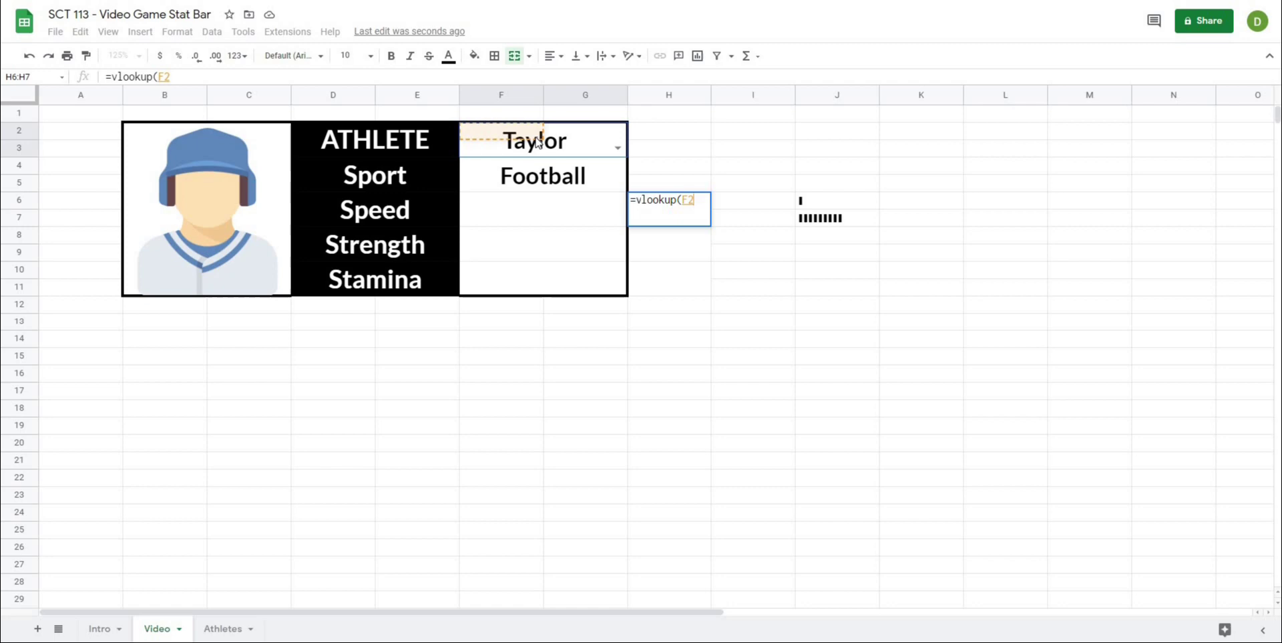
type(",")
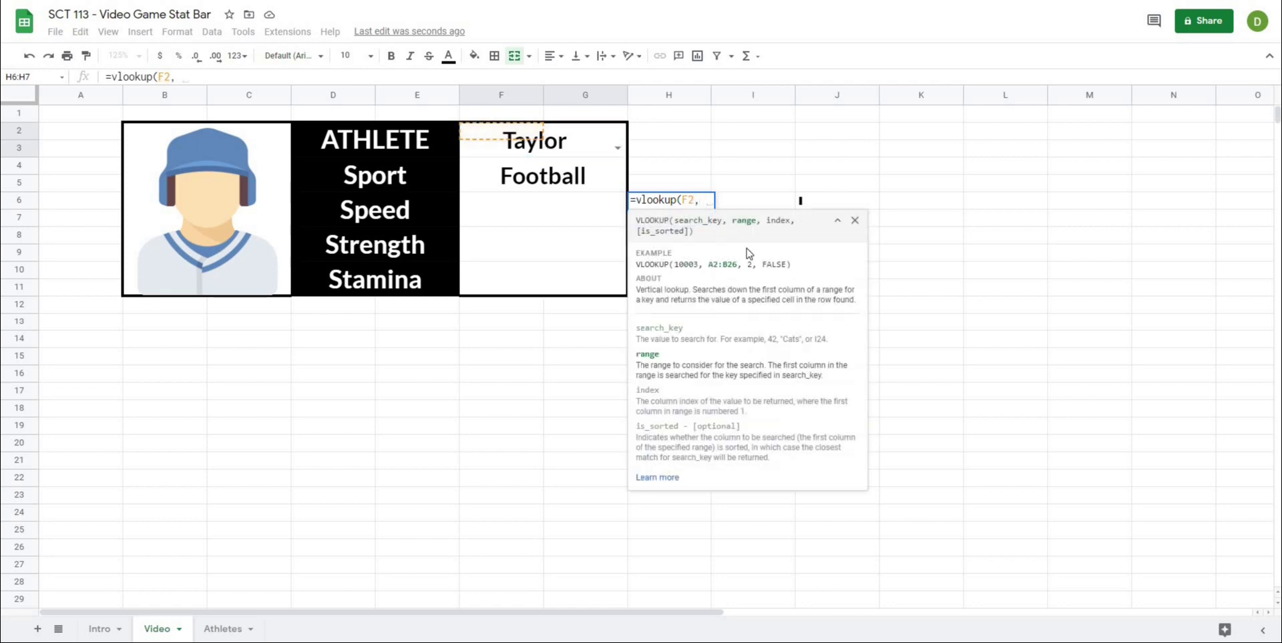
Complete H6 as =vlookup(F2, Athletes!A:I, 7) and copy the formula text
left_click(225, 631)
left_click_drag(97, 95, 673, 95)
left_click_drag(914, 127, 929, 126)
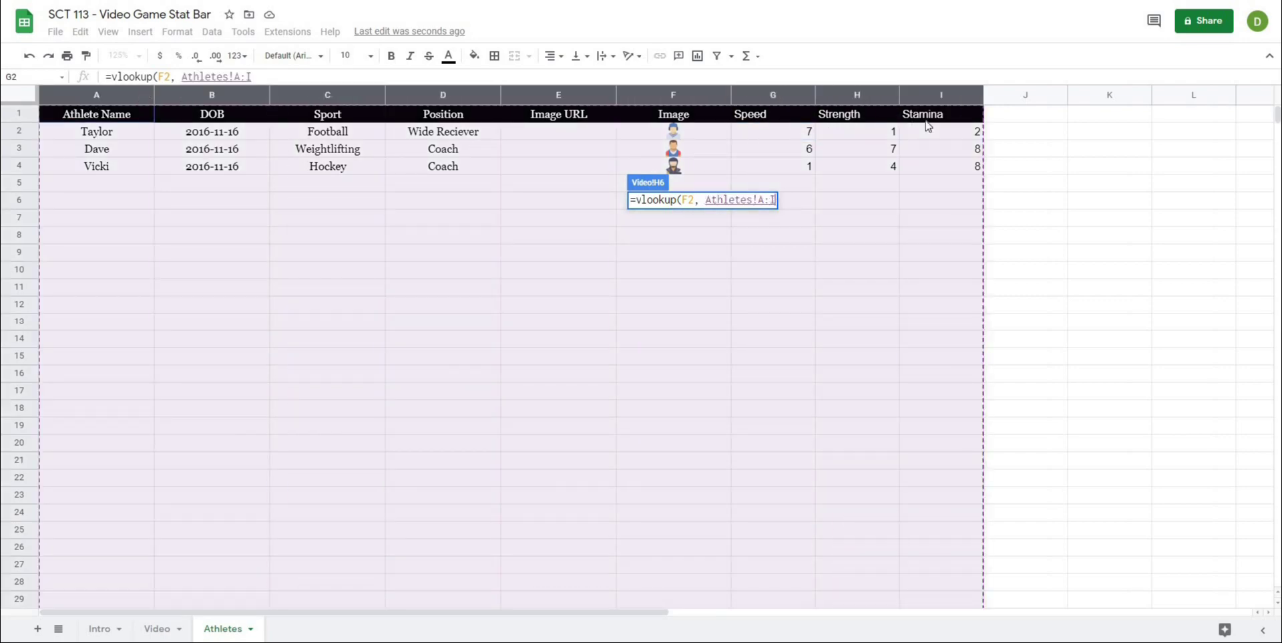
type(",")
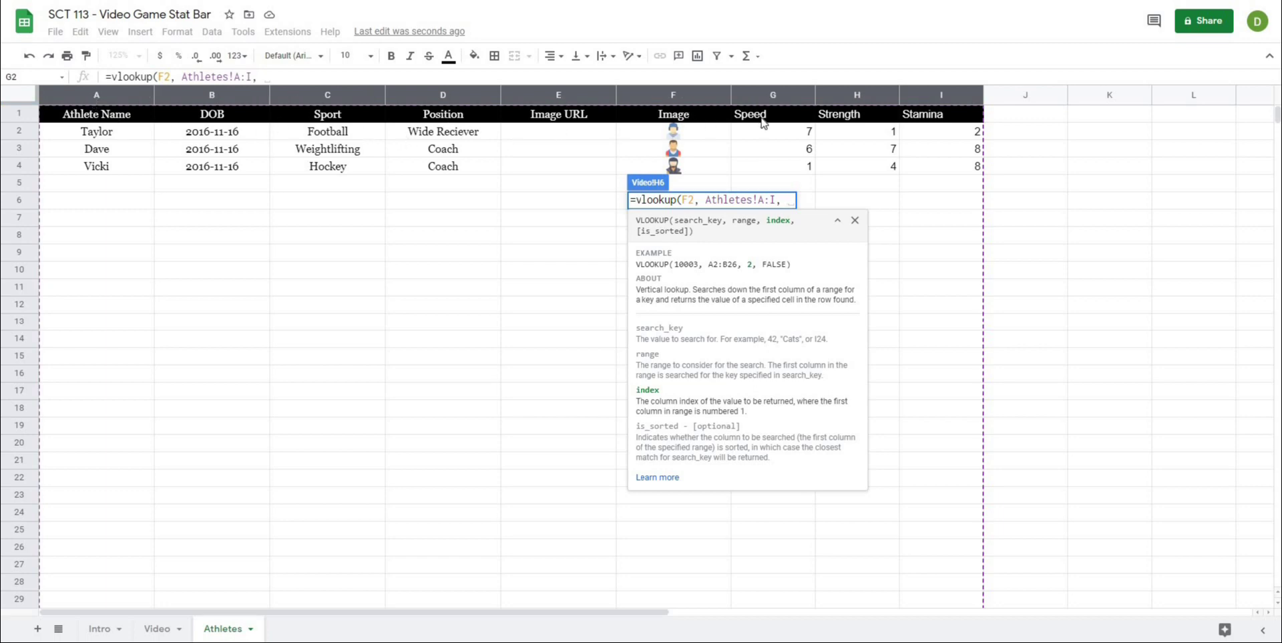
type("7")
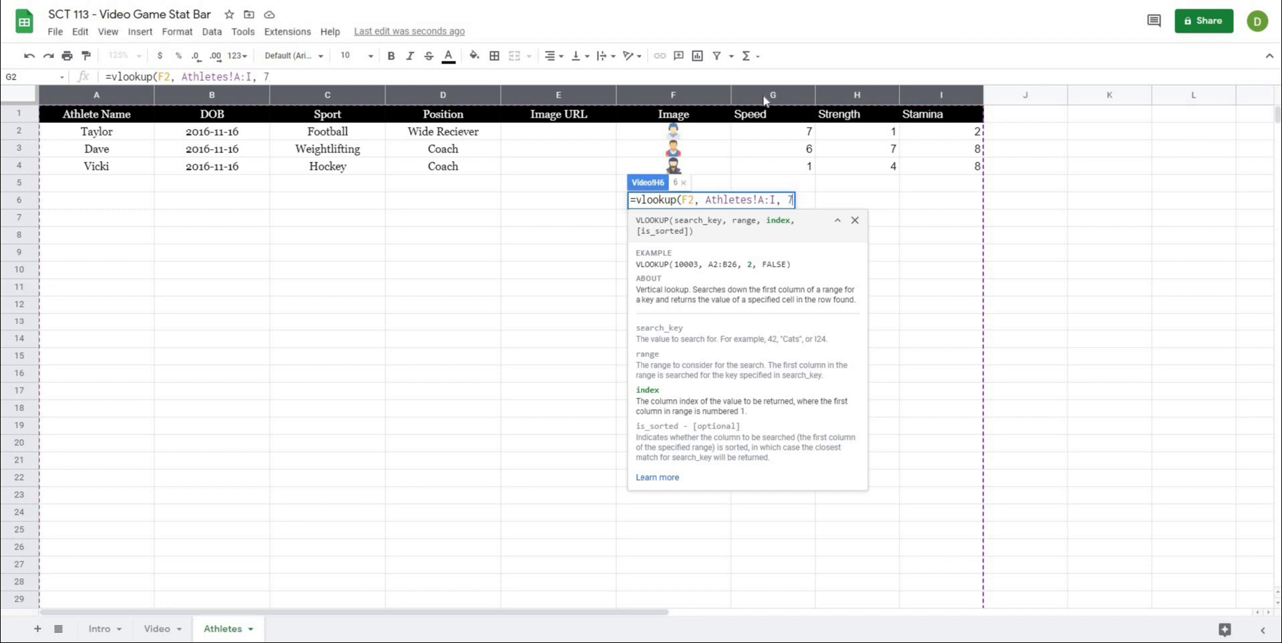
type(")")
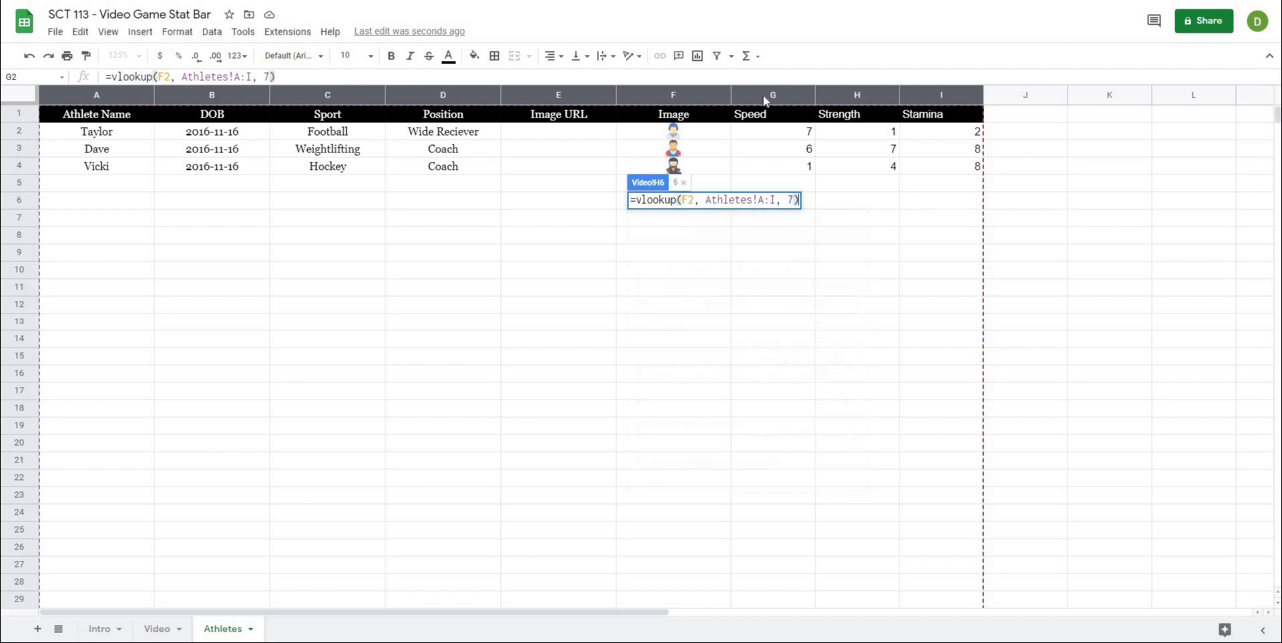
key("Return")
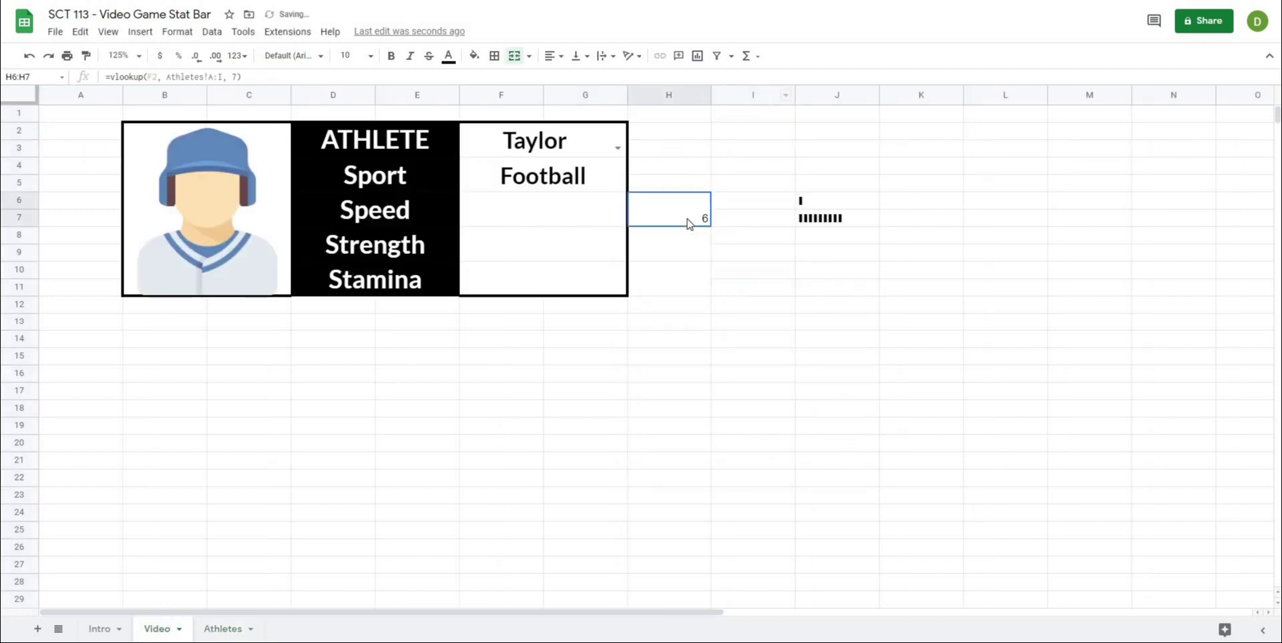
left_click_drag(242, 77, 61, 82)
key("ctrl+c")
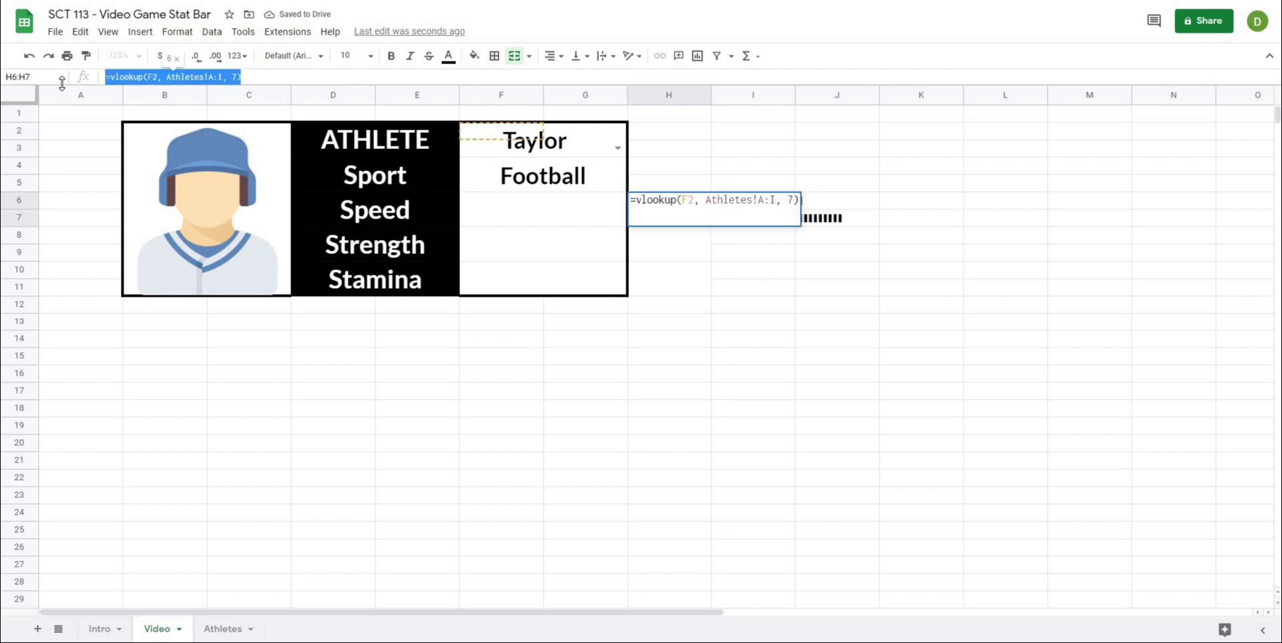
key("Escape")
Paste the lookup into the Strength cell H8 with column index 8
left_click(665, 230)
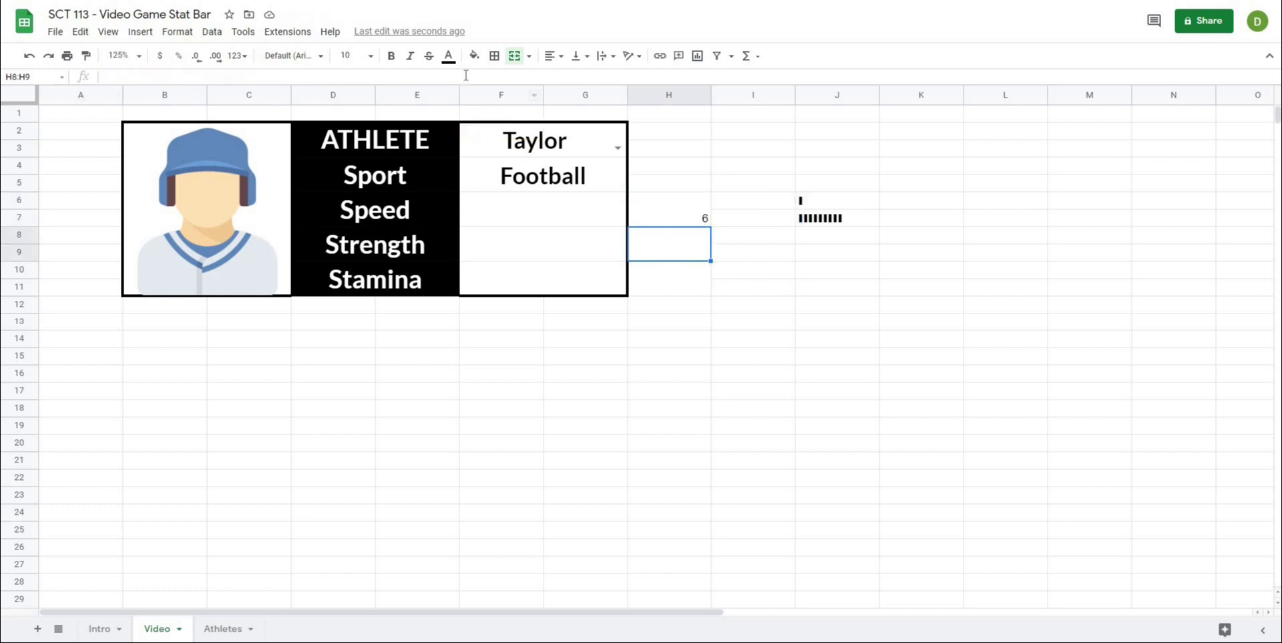
left_click(465, 76)
key("ctrl+v")
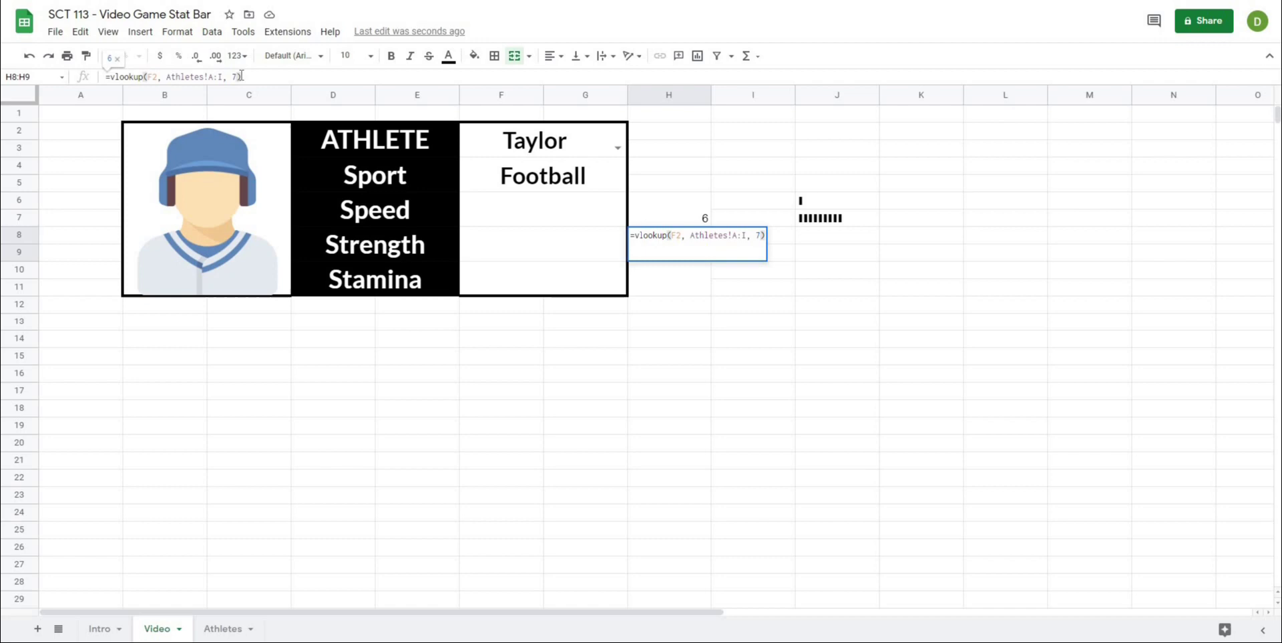
key("BackSpace")
type("8")
key("Return")
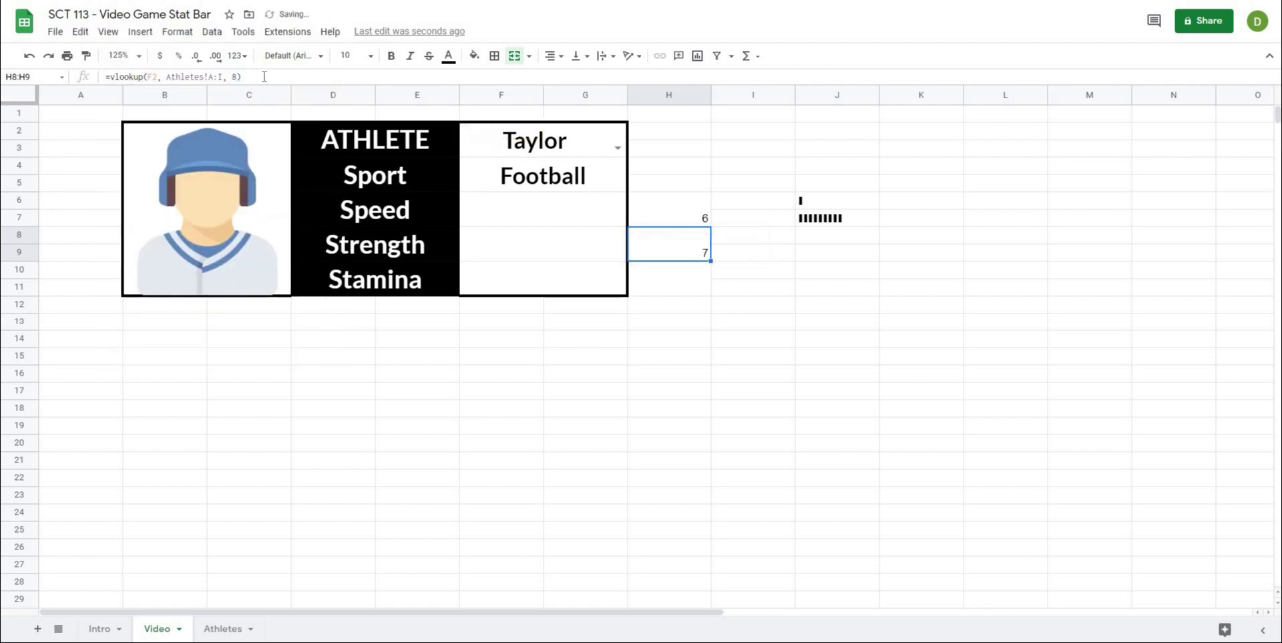
Paste the lookup into the Stamina cell H10 with column index 9
left_click(661, 291)
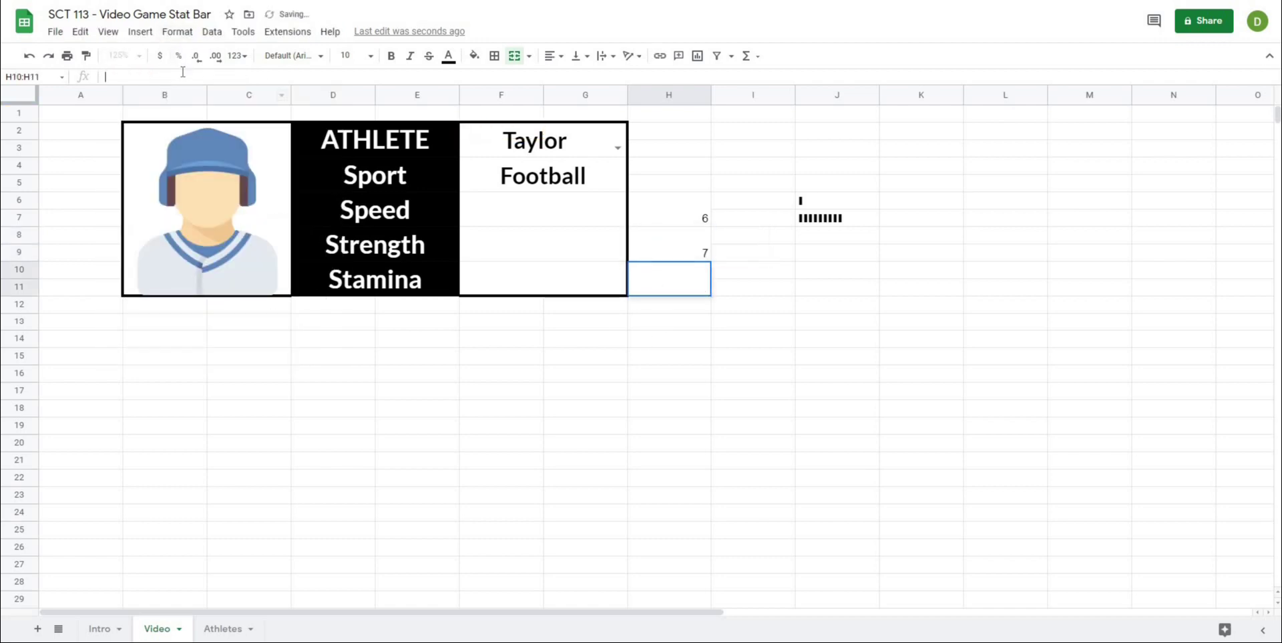
left_click(237, 77)
key("ctrl+v")
key("BackSpace")
type("9")
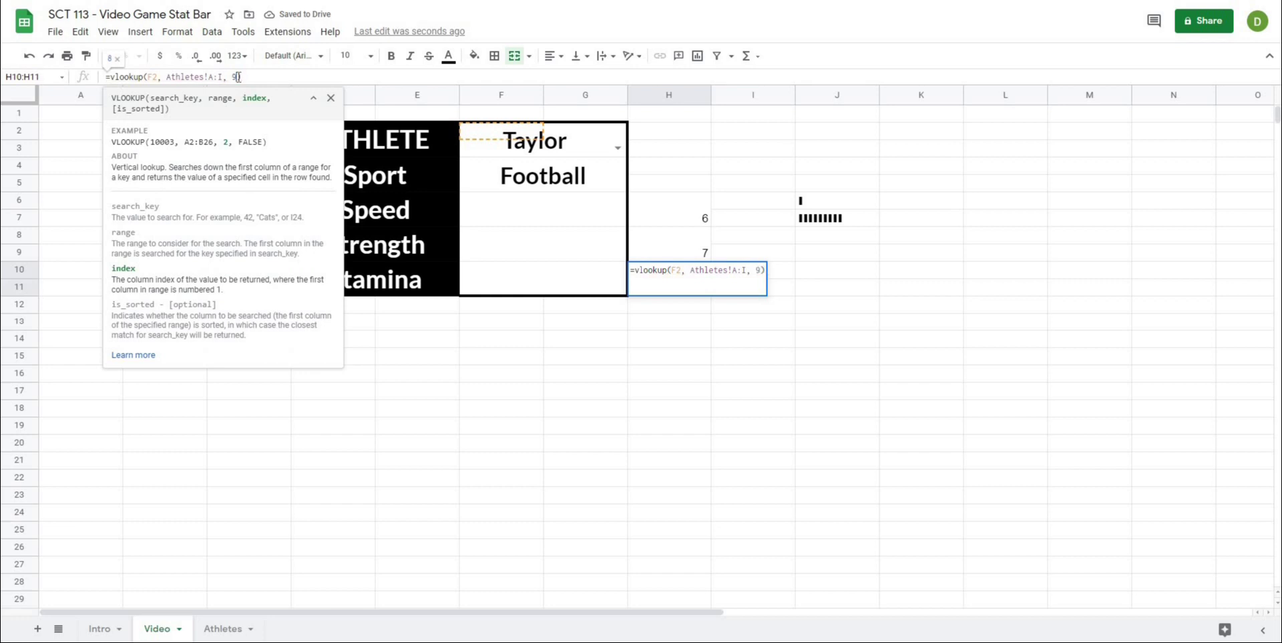
key("Return")
left_click(634, 362)
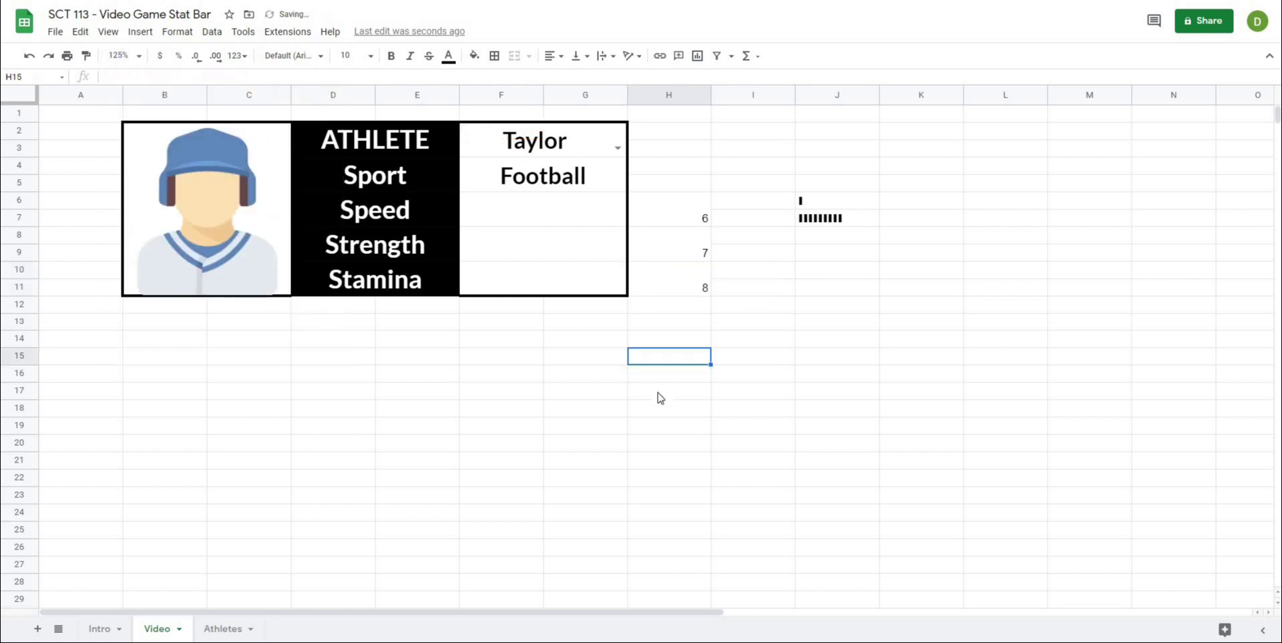
left_click(683, 414)
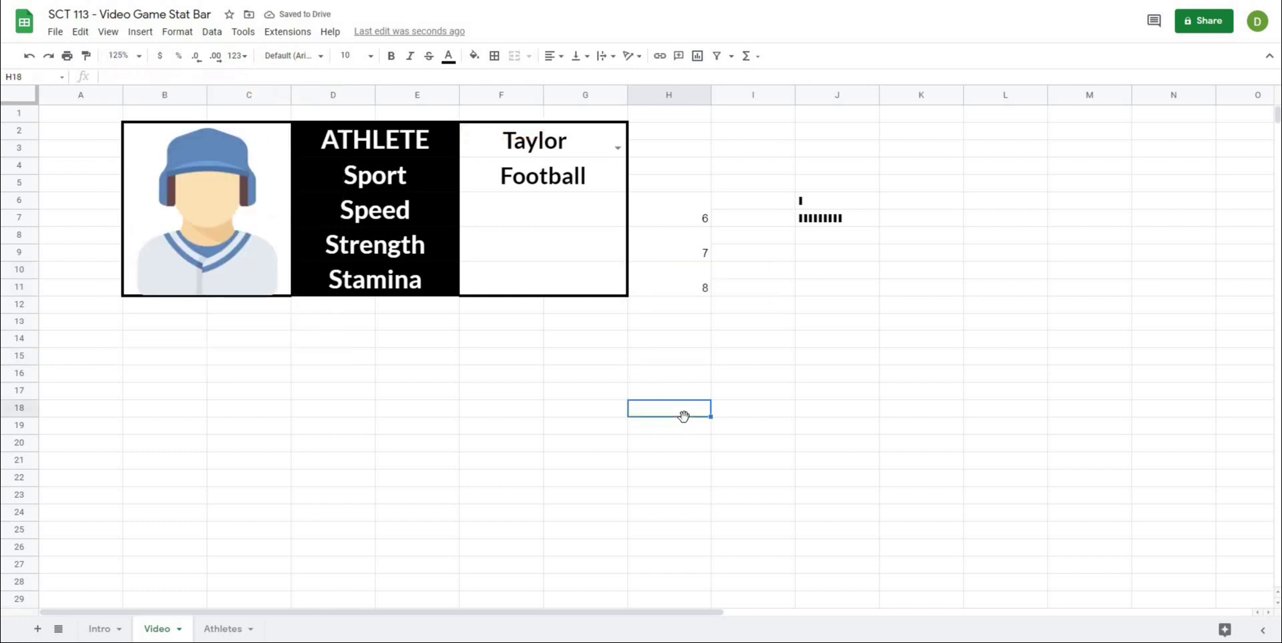
left_click(852, 219)
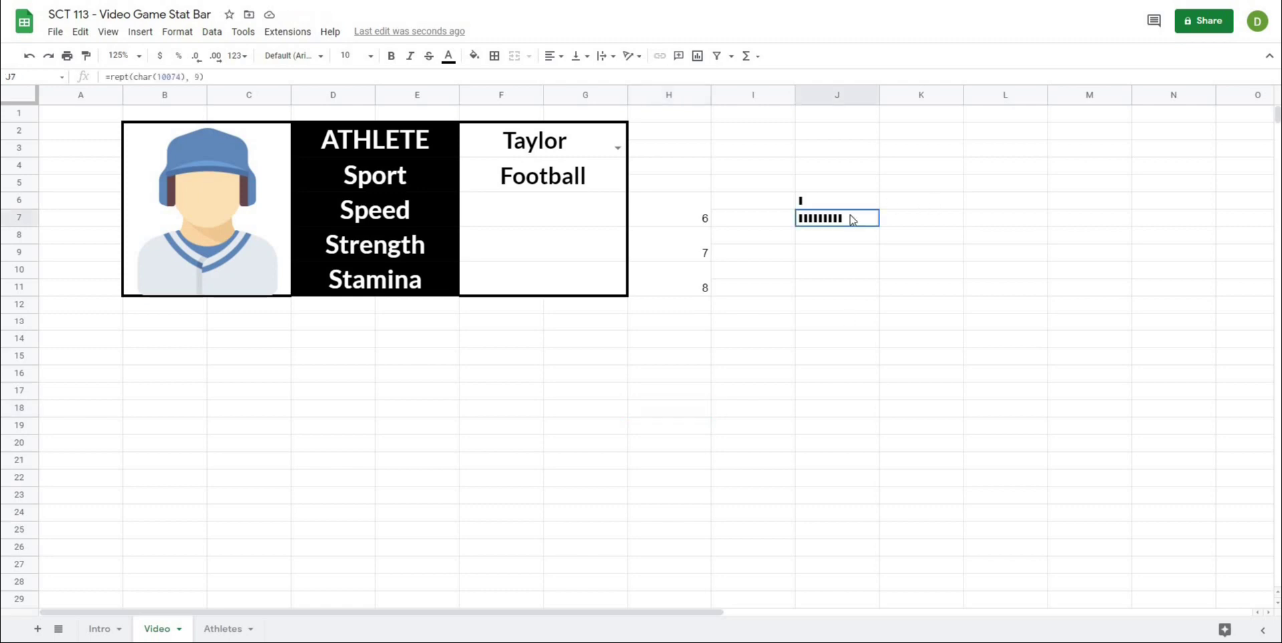
Enter =rept(char(10074), H6) in the Speed cell F6:G7 to draw a six-block bar
key("Down")
key("Down")
left_click(507, 212)
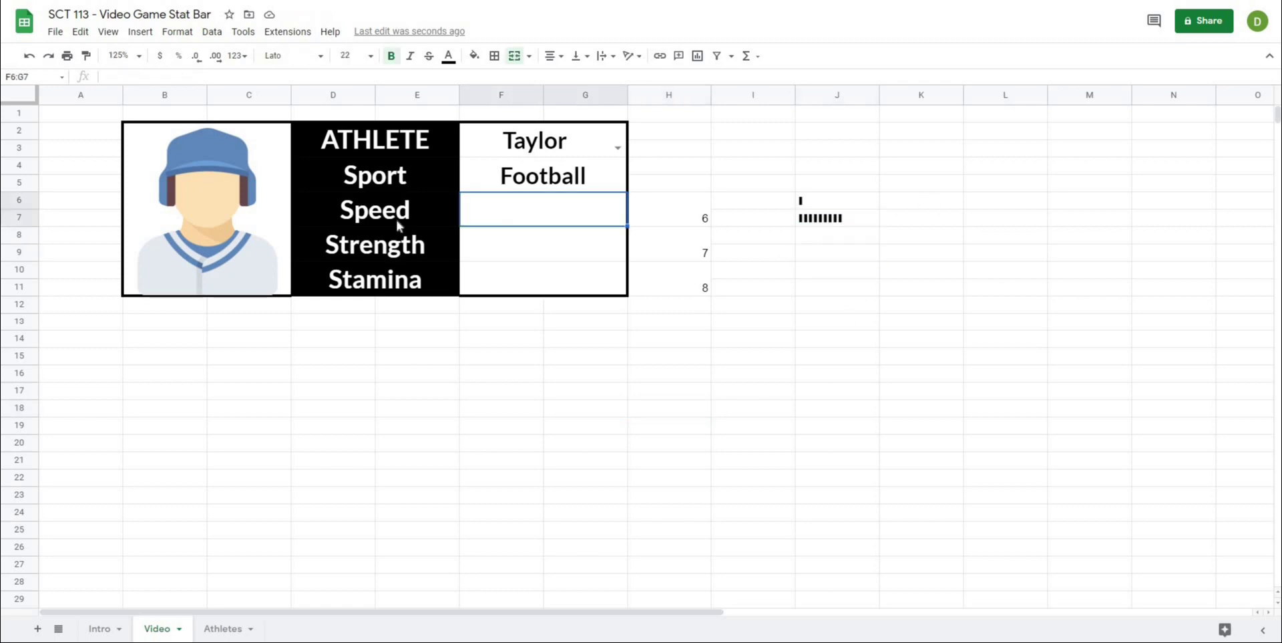
left_click(244, 77)
type("=")
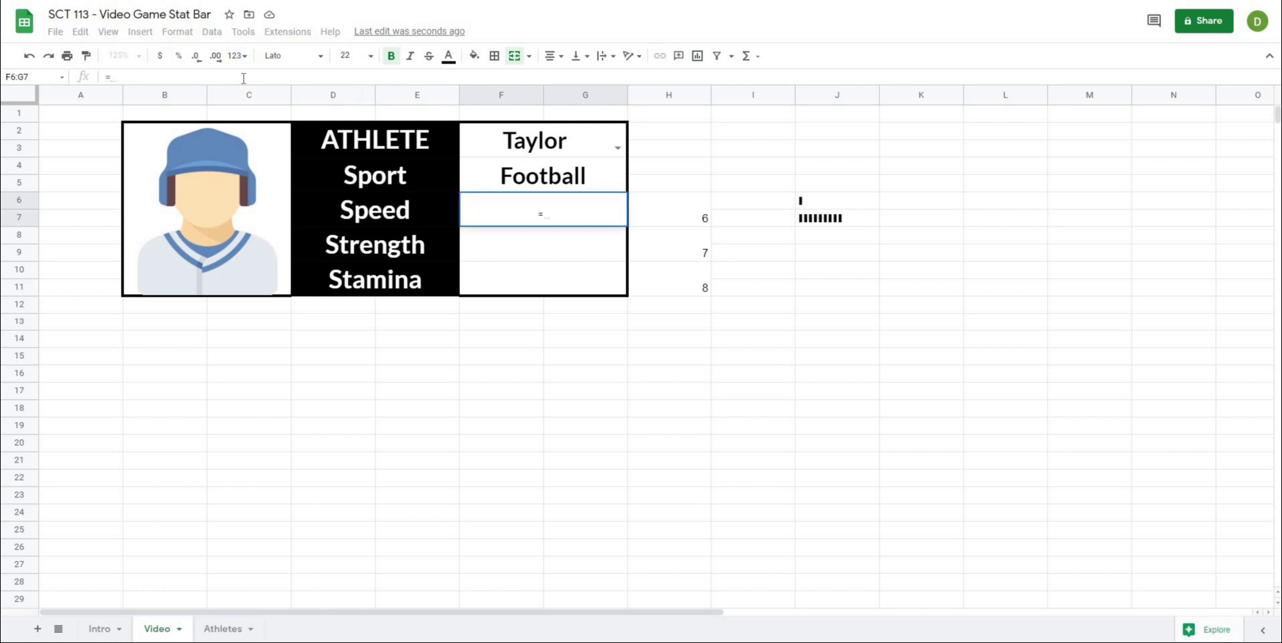
type("rept(")
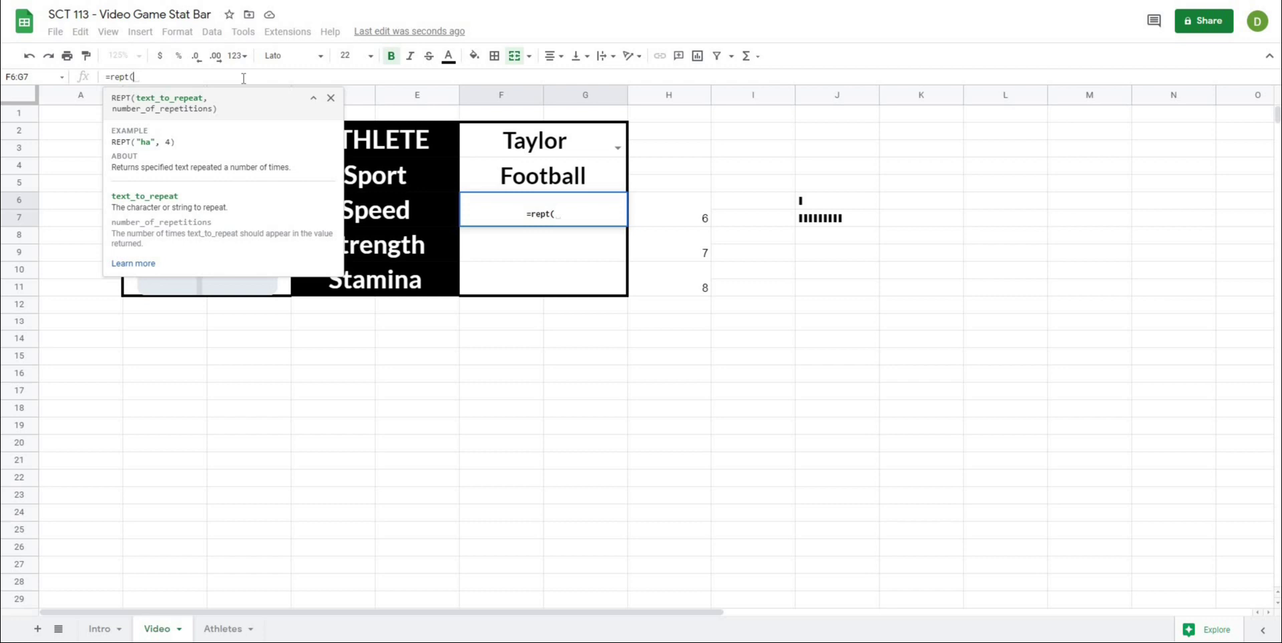
type("char(")
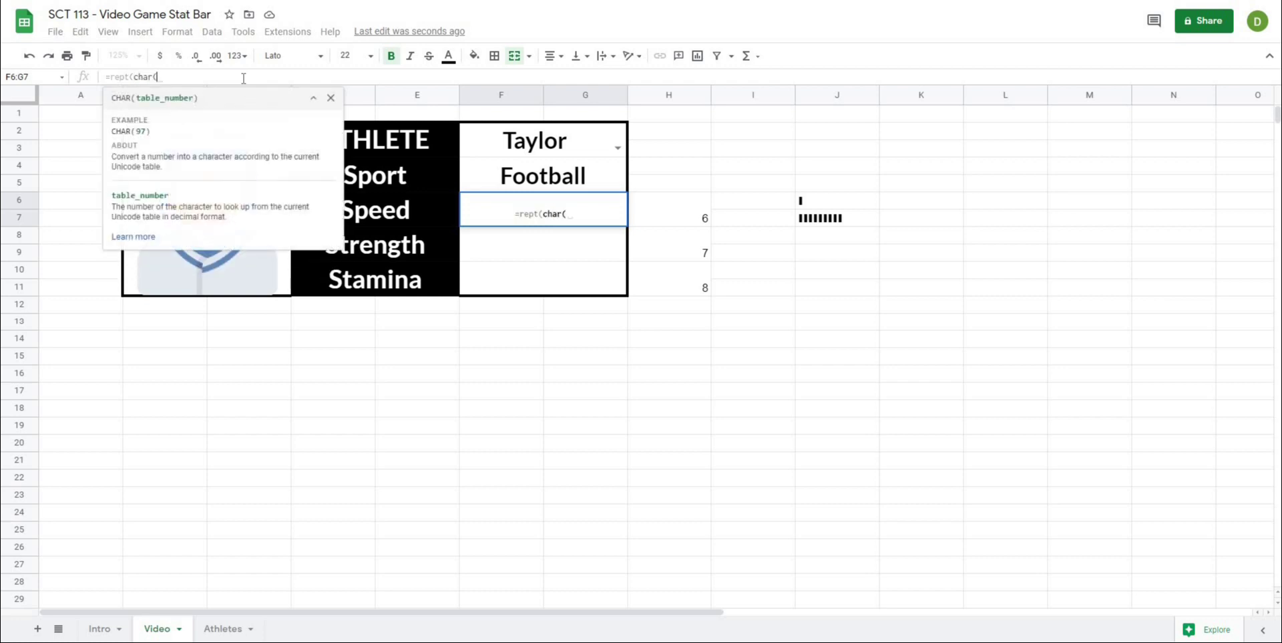
type("10")
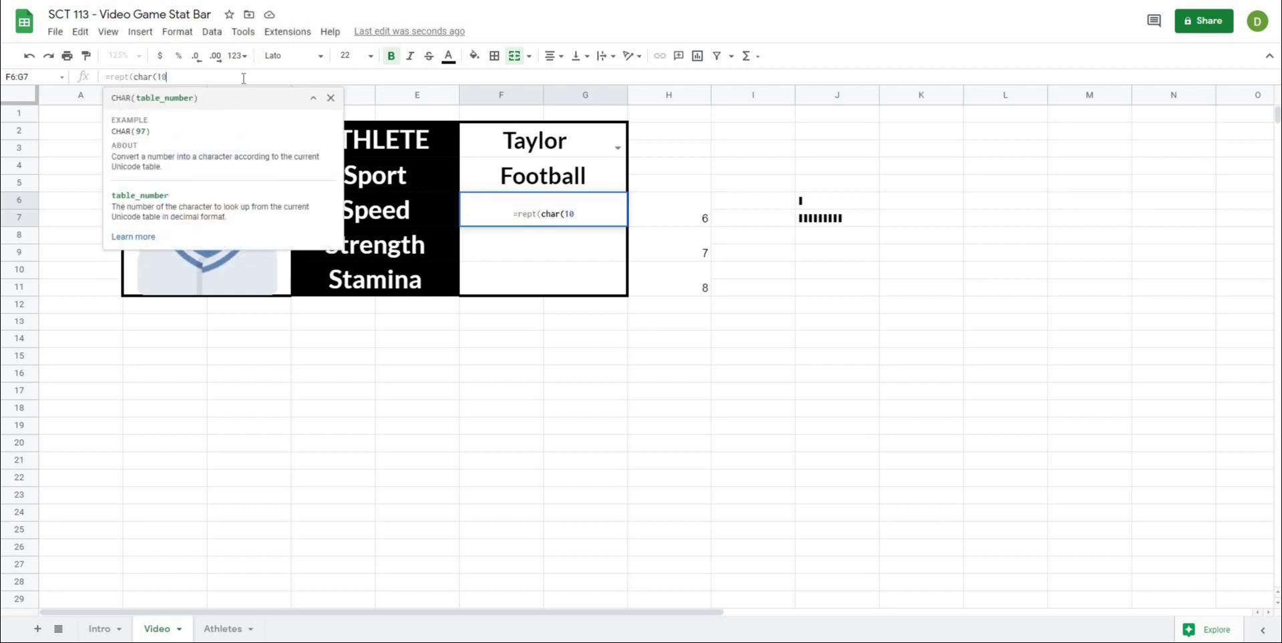
type("074)")
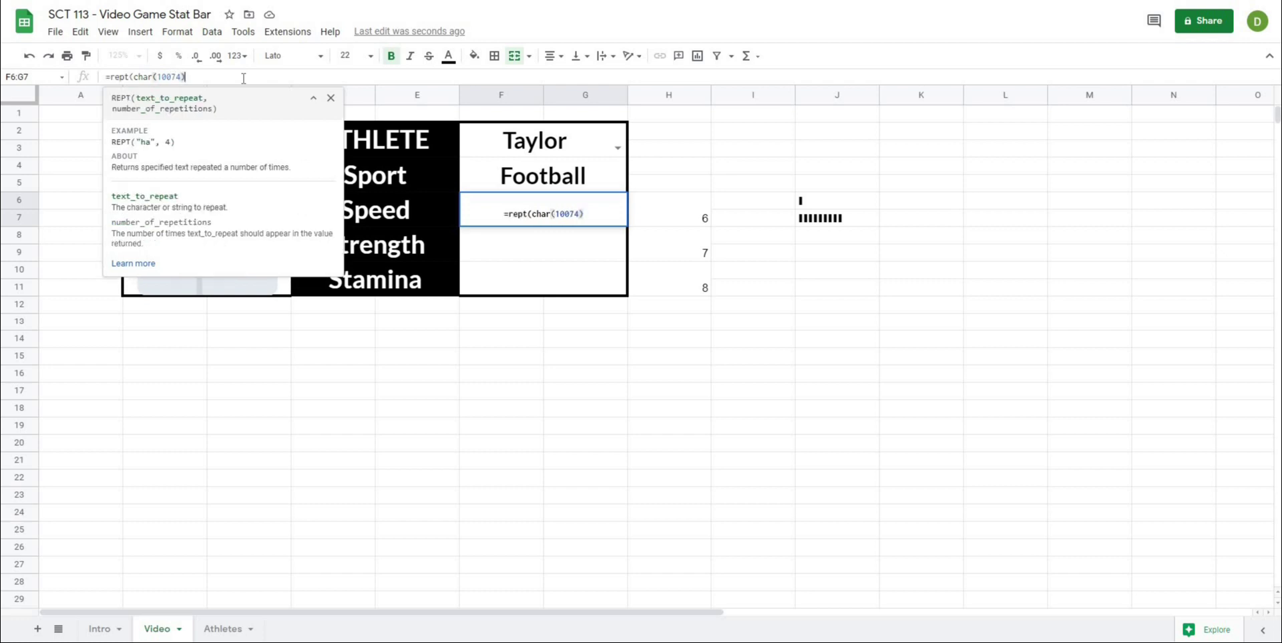
type(",")
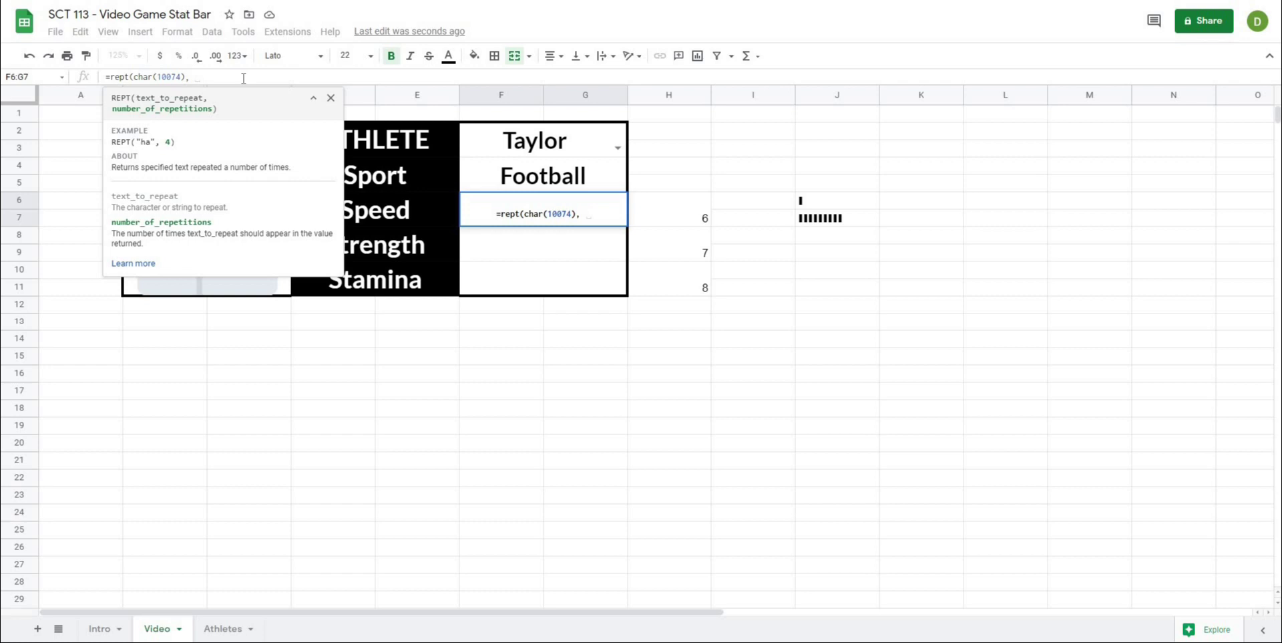
left_click(692, 219)
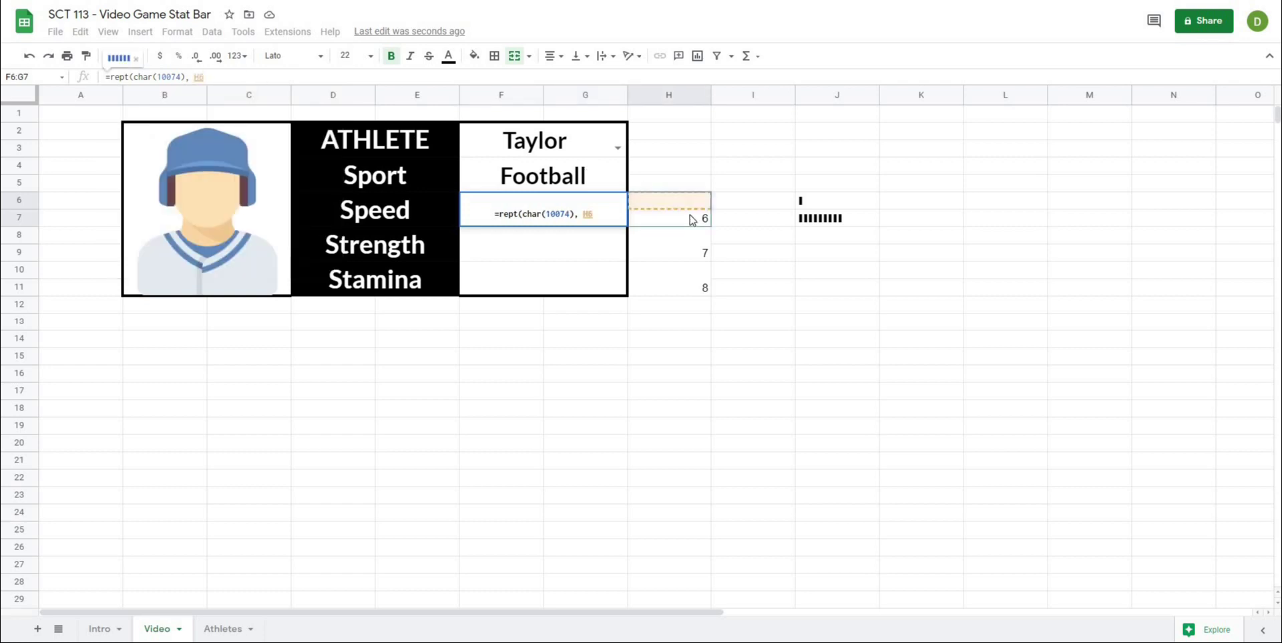
key("Return")
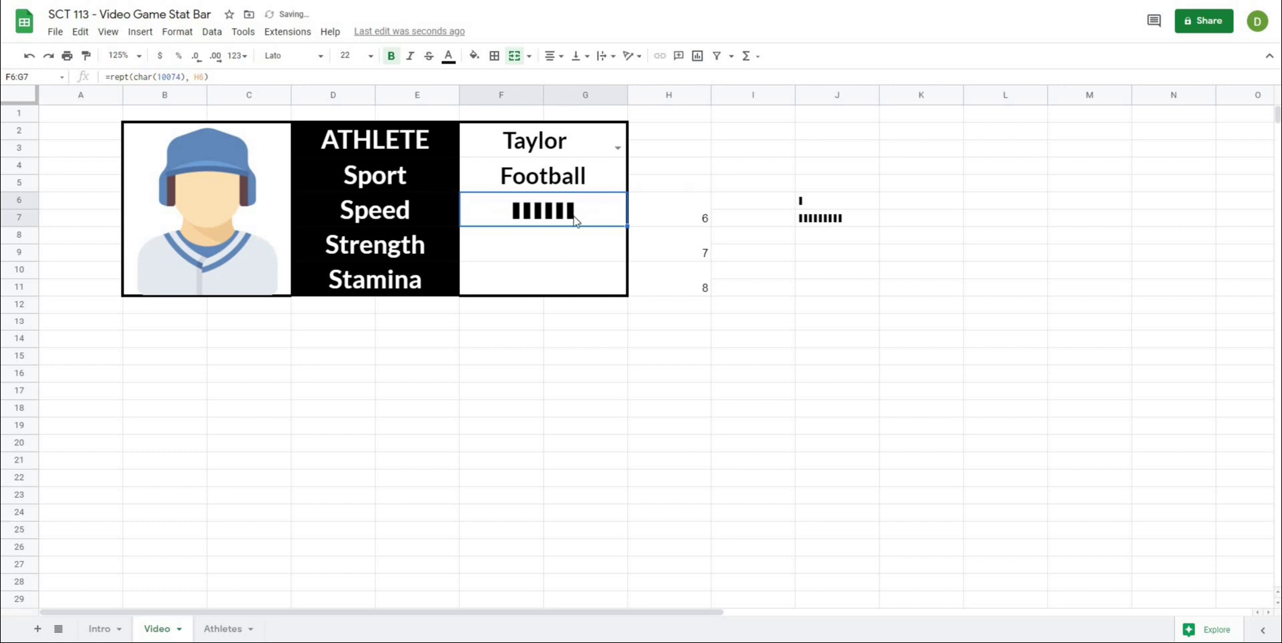
Fill the Speed bar formula down into the Strength and Stamina cells through row 11
left_click_drag(627, 226, 632, 342)
left_click_drag(605, 294, 540, 153)
left_click(494, 56)
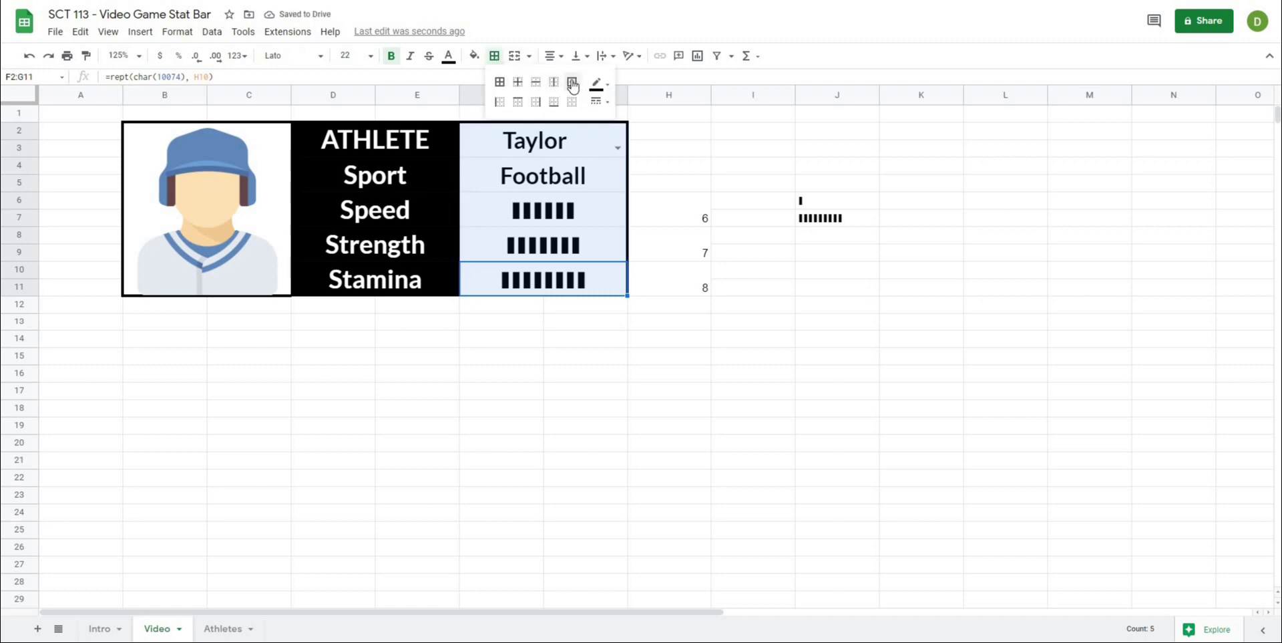
left_click(655, 423)
Left-align the three stat bar cells F6:G11
left_click_drag(545, 220, 548, 283)
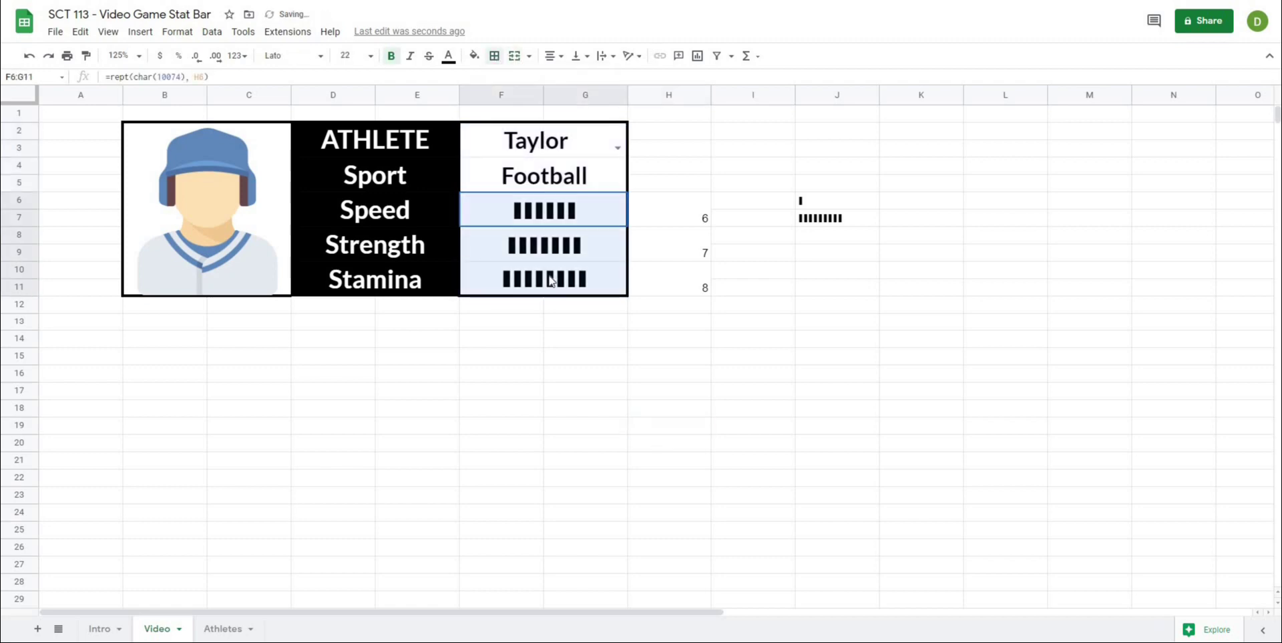
left_click(565, 59)
left_click(553, 78)
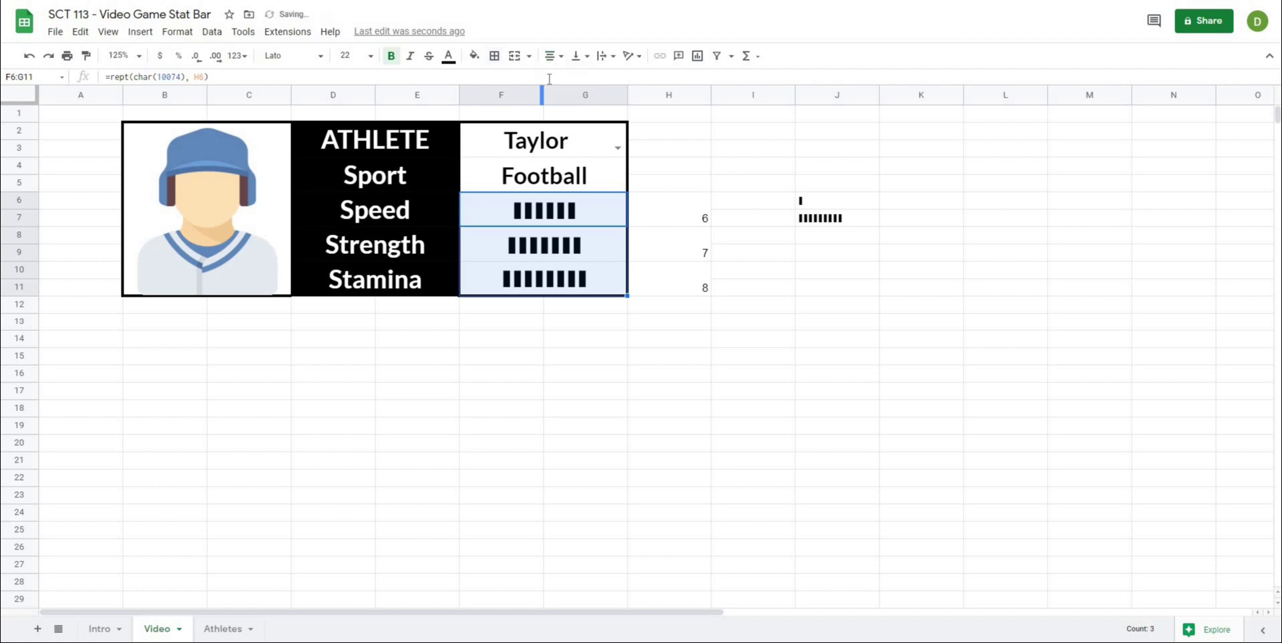
left_click(558, 59)
left_click(550, 78)
left_click(595, 413)
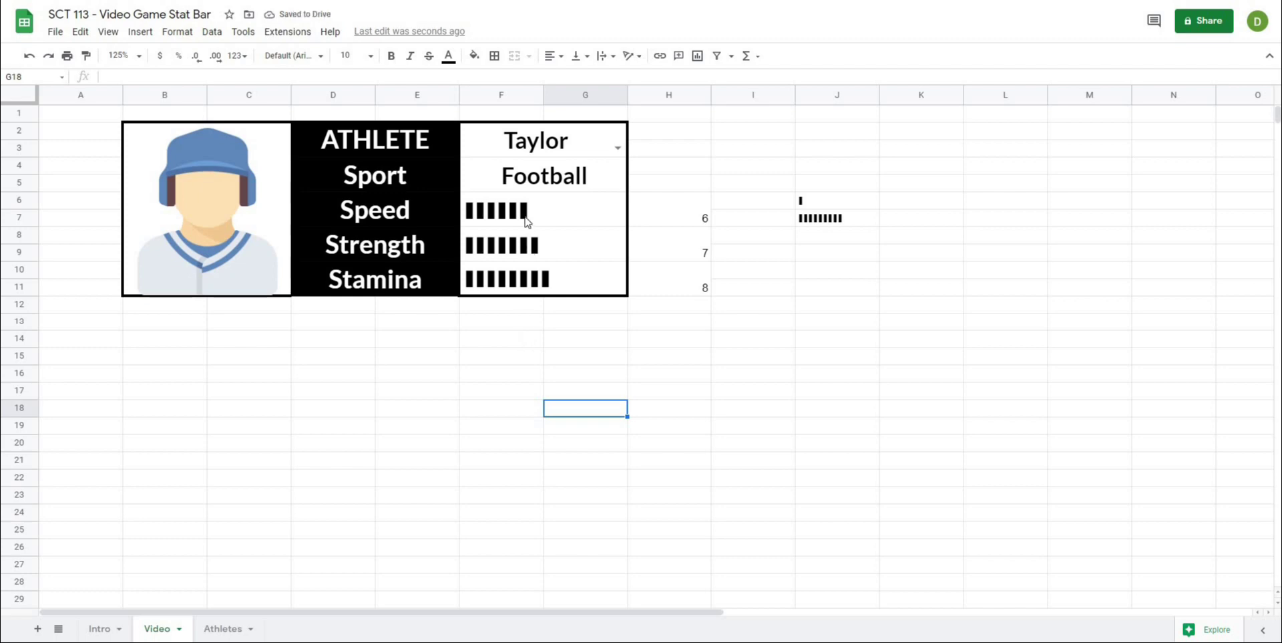
Switch the F2 athlete dropdown to Dave, Vicki, Dave, then back to Taylor
left_click(616, 147)
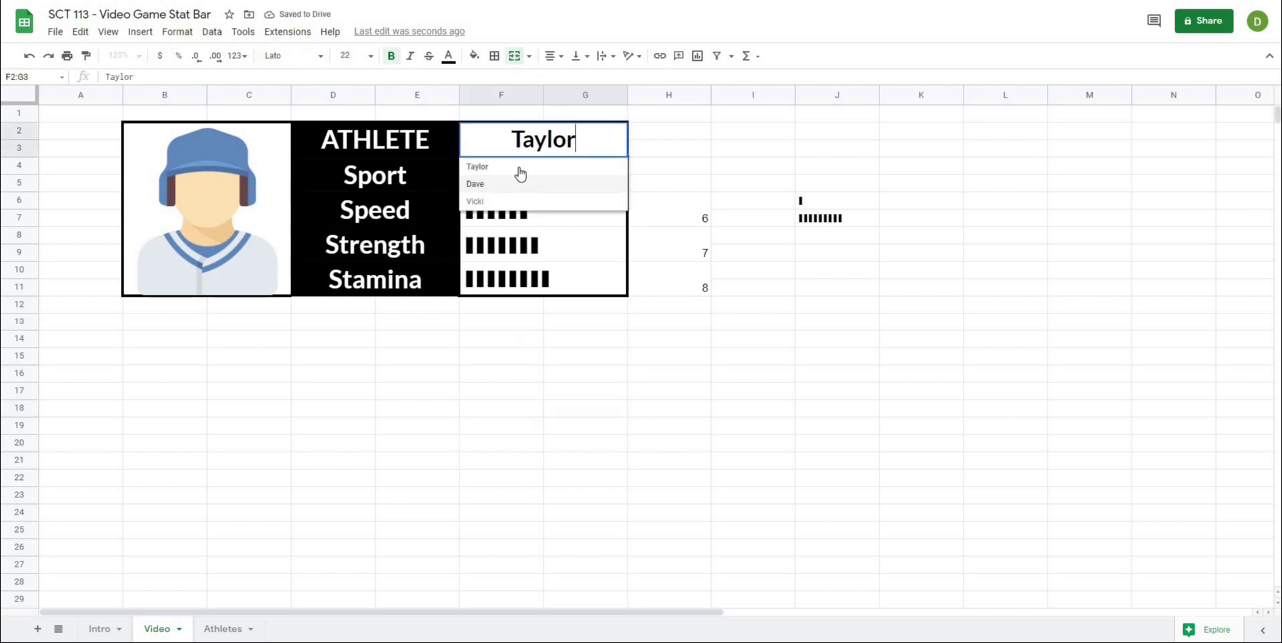
left_click(515, 185)
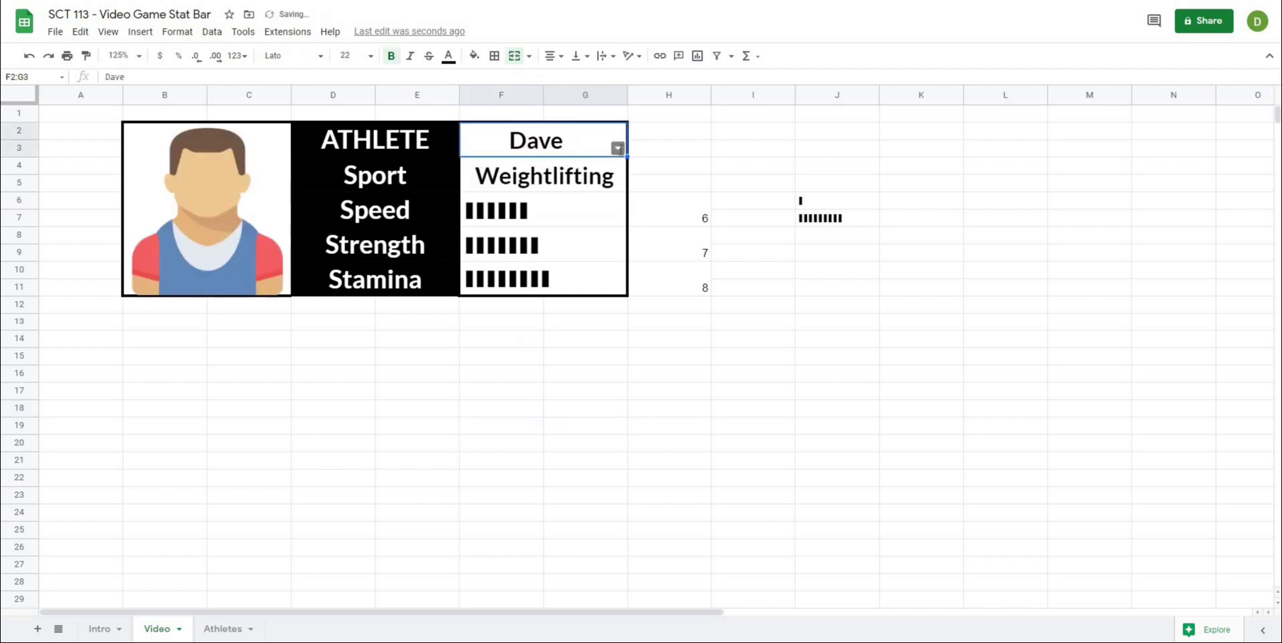
left_click(617, 147)
left_click(634, 350)
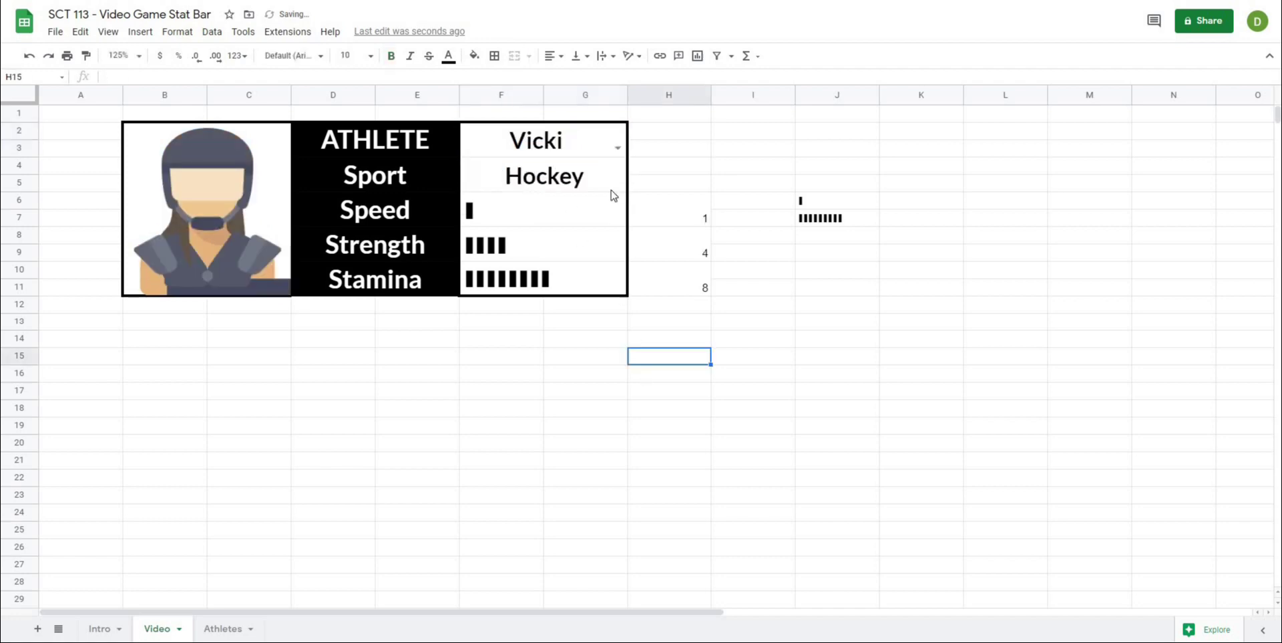
left_click(615, 147)
left_click(560, 184)
left_click(616, 146)
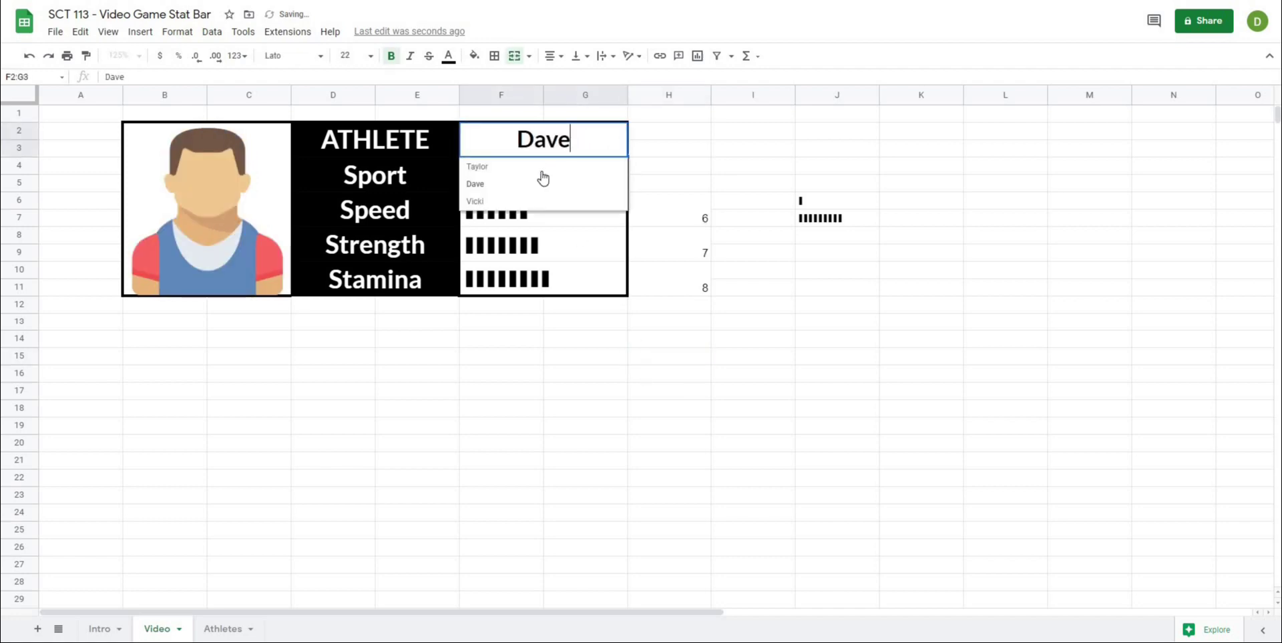
left_click(544, 170)
Inspect Taylor's looked-up Speed and Strength cells and the Strength lookup formula
left_click(684, 213)
left_click(690, 249)
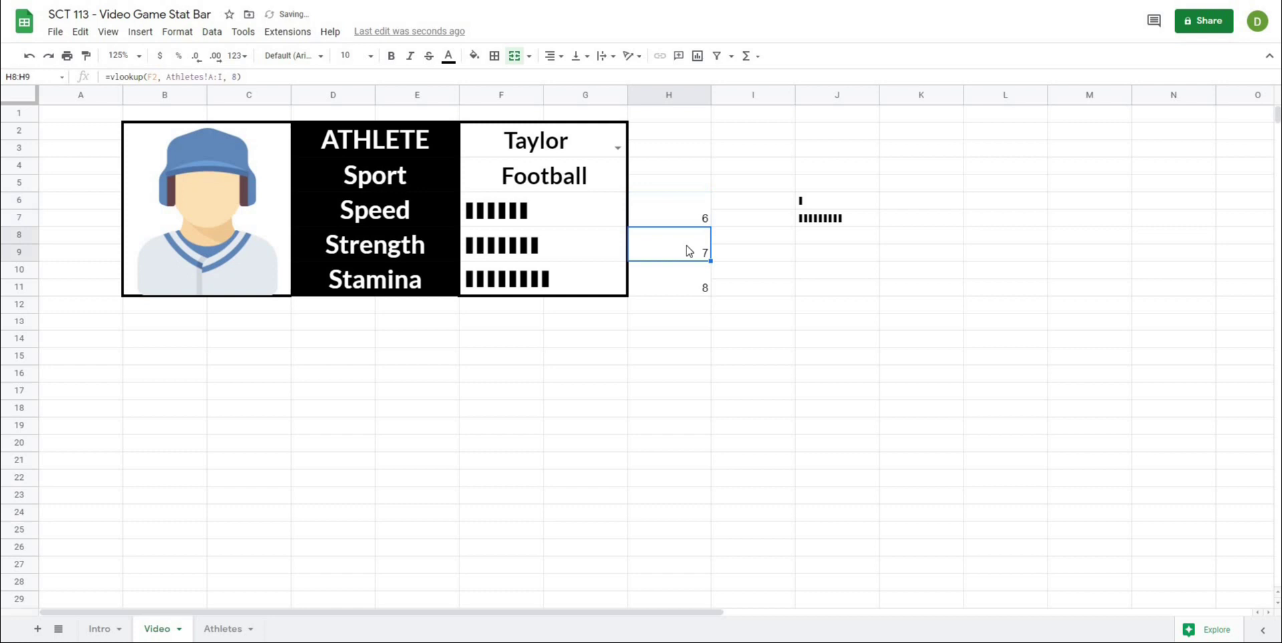
key("Up")
left_click(690, 249)
On the Athletes sheet, check Dave's and Taylor's Speed, Strength and Stamina values
left_click(213, 627)
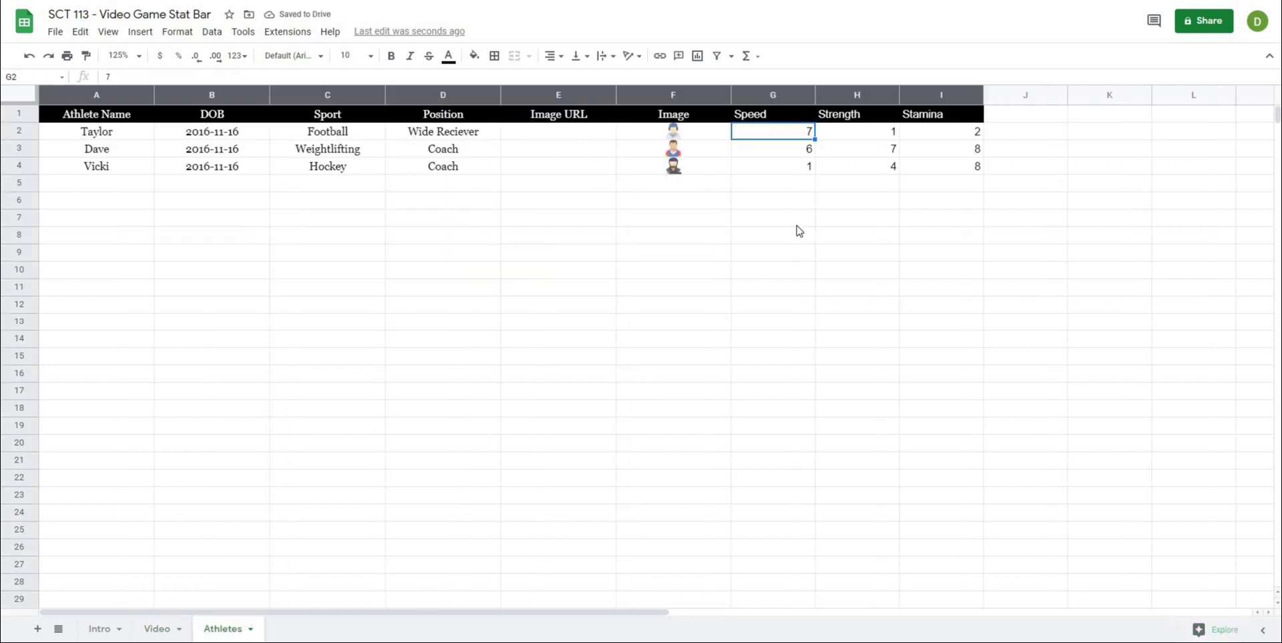
left_click(811, 148)
left_click(869, 149)
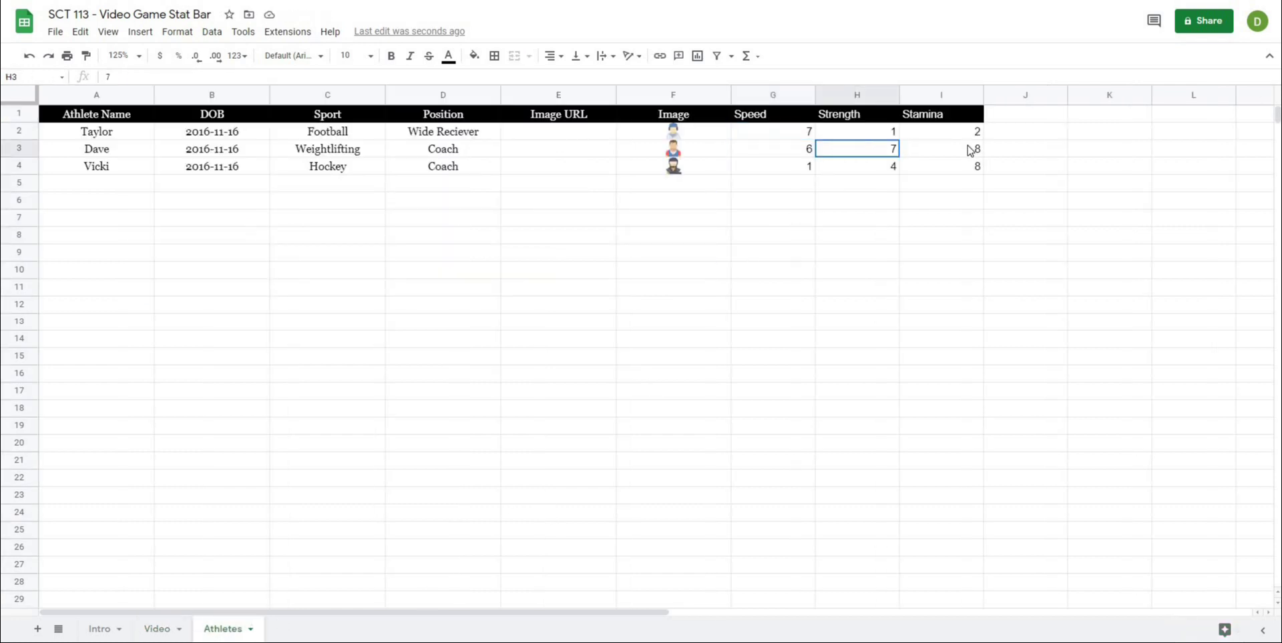
left_click(972, 149)
left_click(807, 137)
left_click(908, 136)
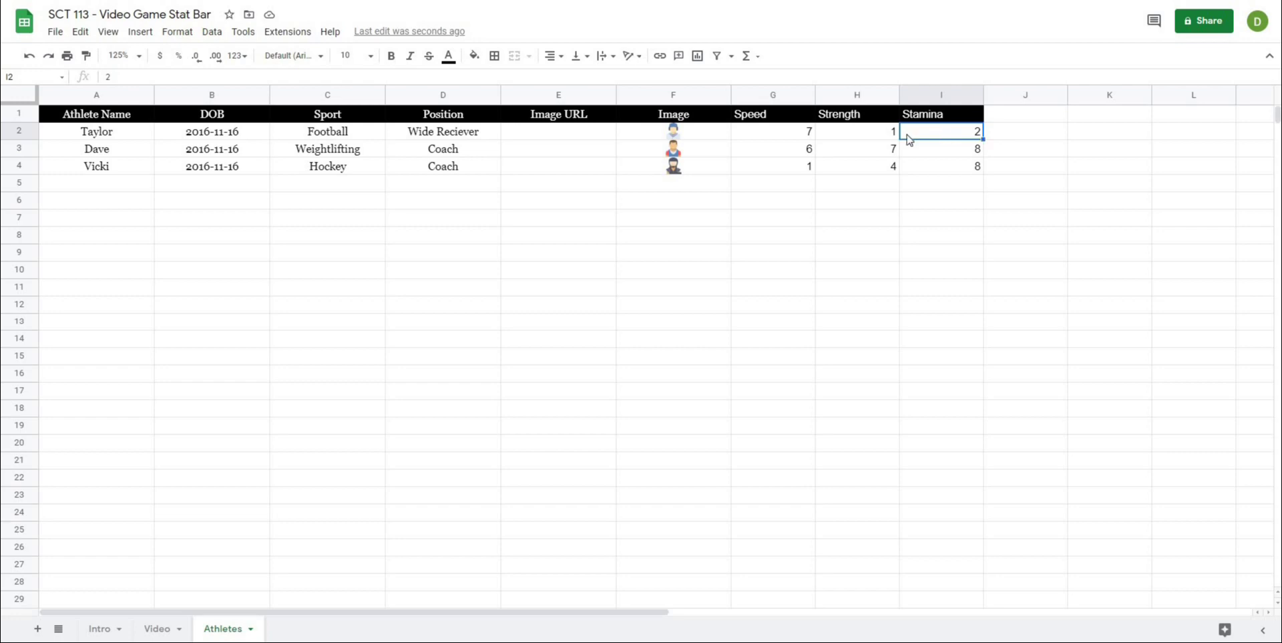
left_click(517, 352)
On the Video sheet, inspect Taylor's looked-up Speed, Strength and Stamina cells
left_click(152, 628)
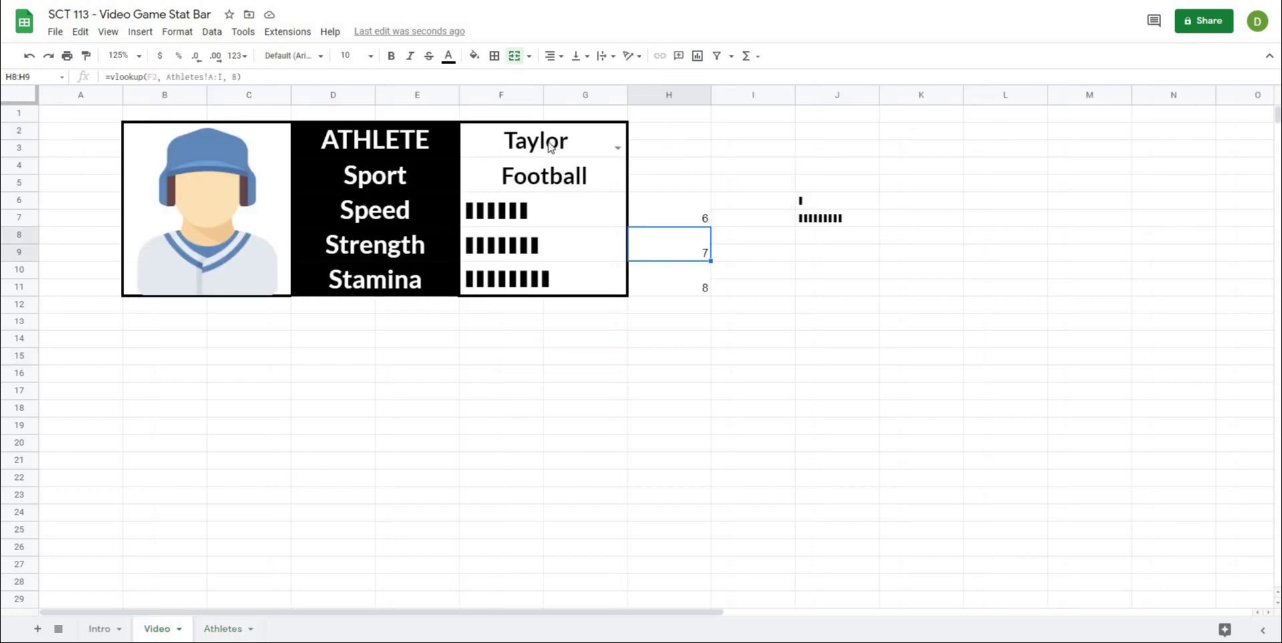
left_click(553, 144)
left_click(693, 225)
left_click(692, 241)
left_click(685, 279)
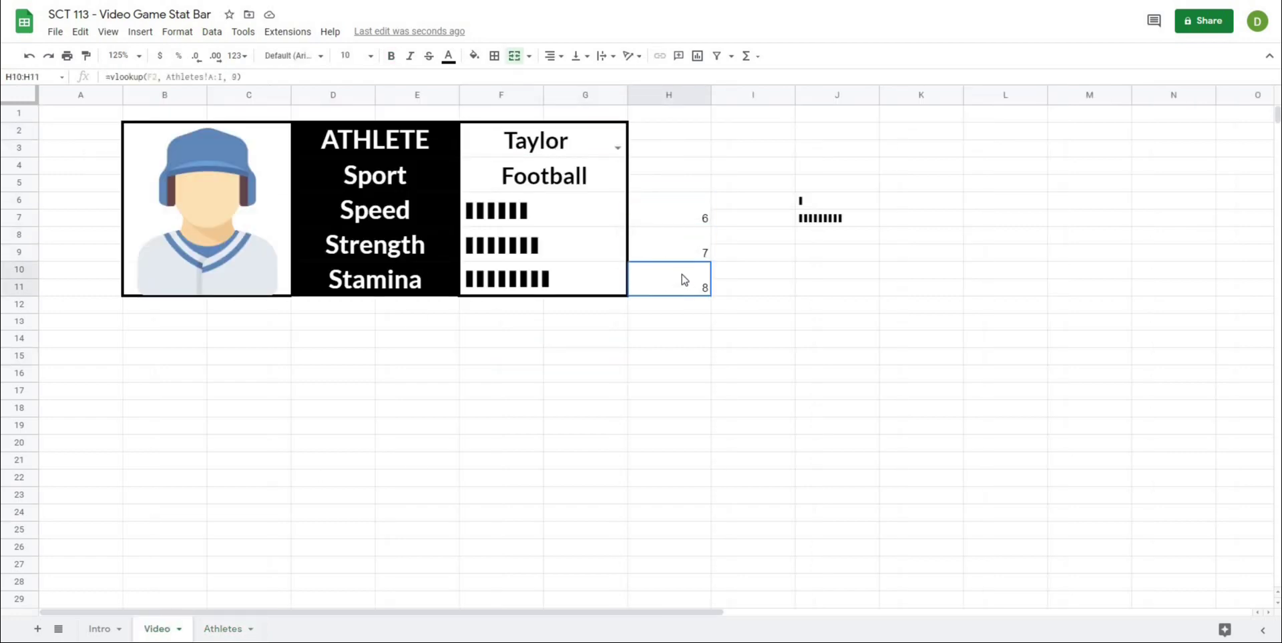
left_click(690, 217)
left_click(651, 345)
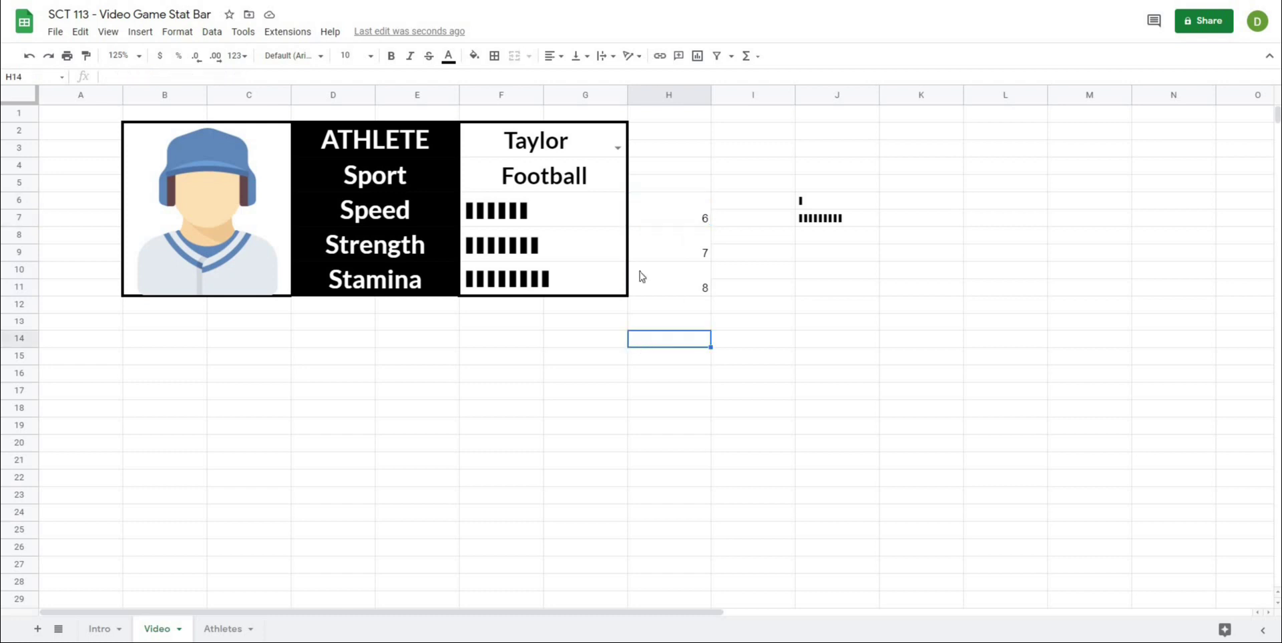
left_click(653, 213)
left_click(581, 320)
left_click_drag(546, 218, 527, 284)
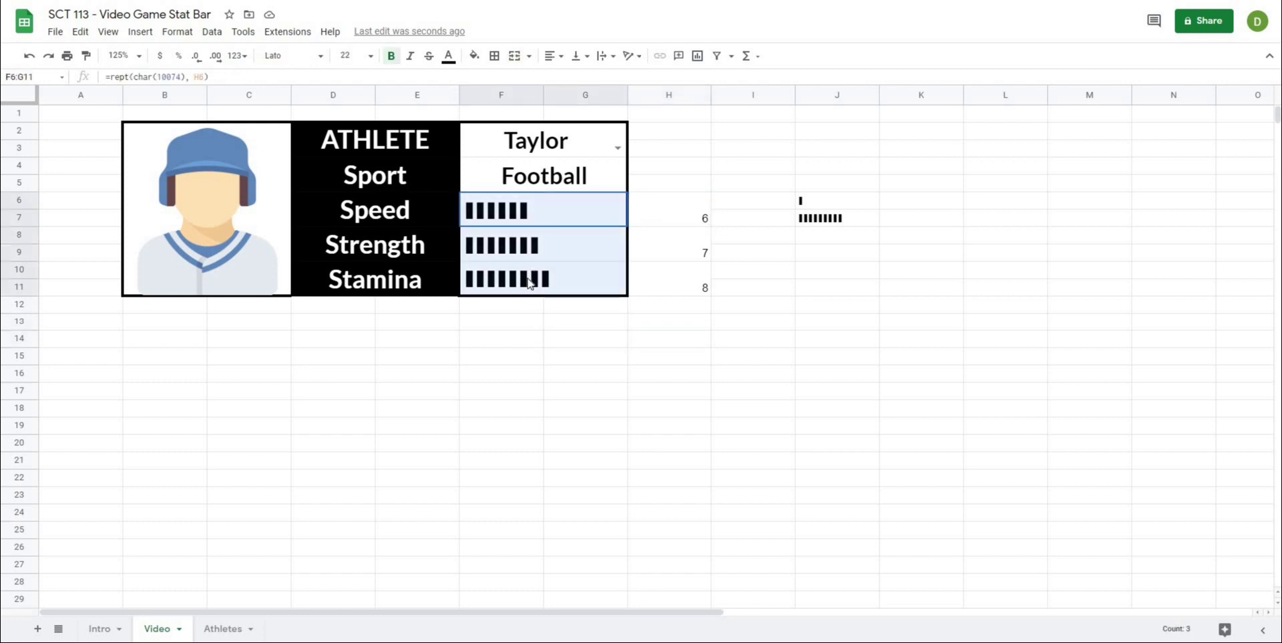
left_click(495, 357)
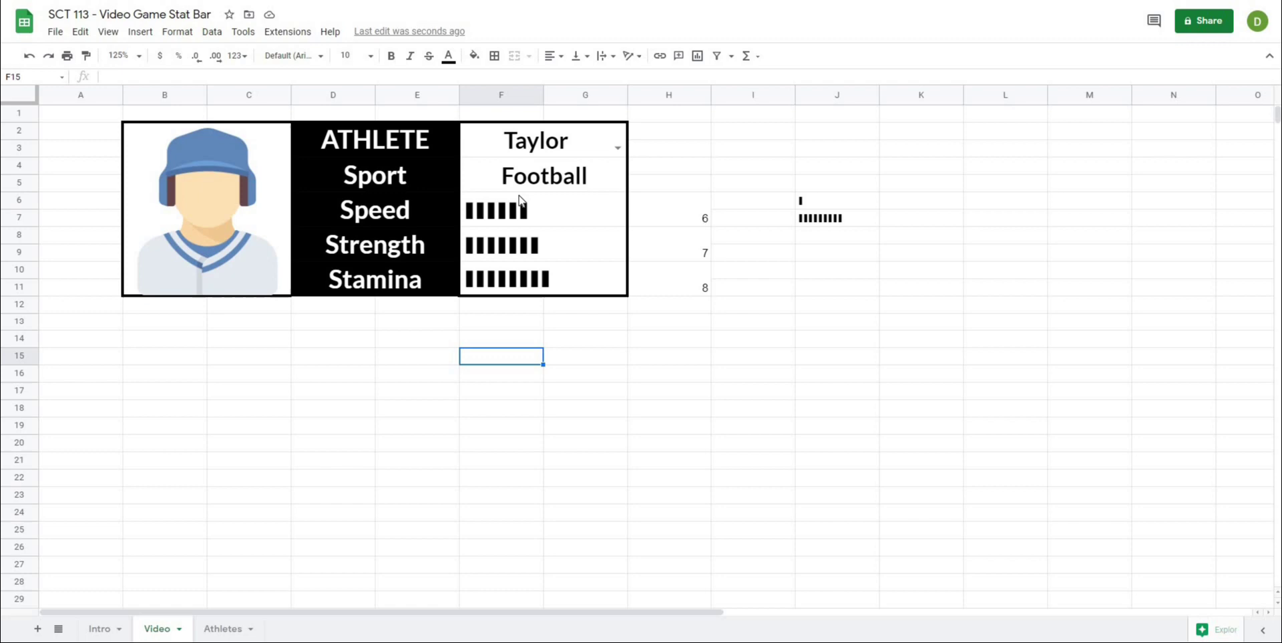
left_click(506, 325)
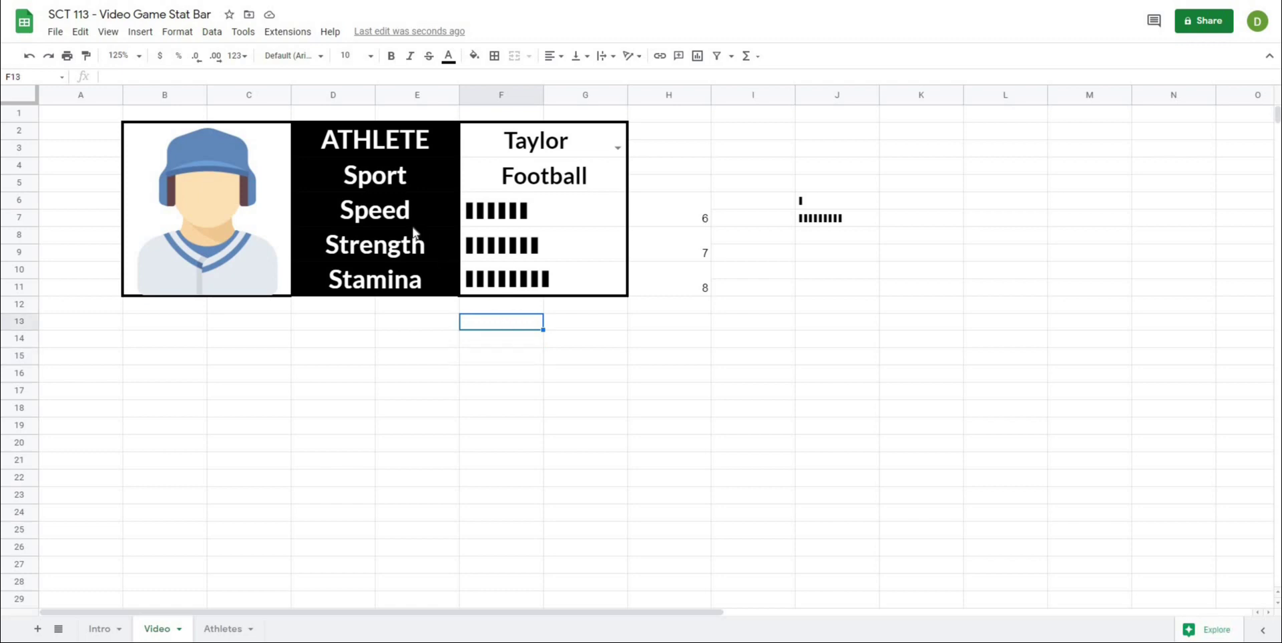
left_click_drag(406, 215, 398, 284)
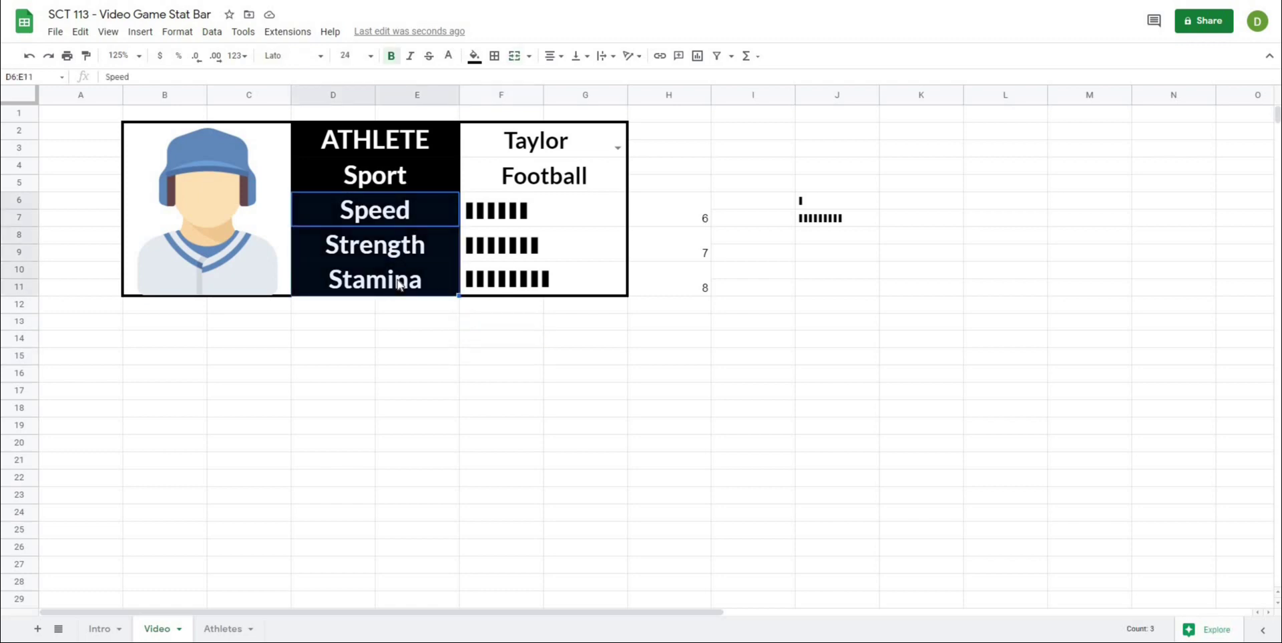
left_click(409, 330)
left_click_drag(549, 219, 540, 284)
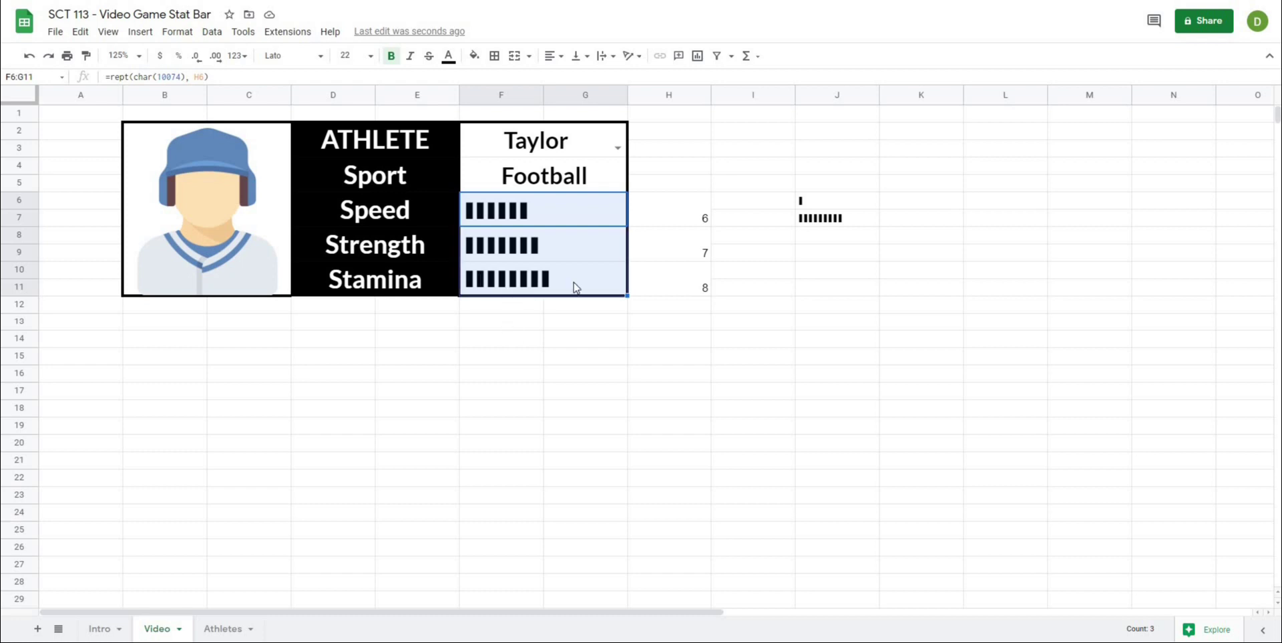
left_click(563, 341)
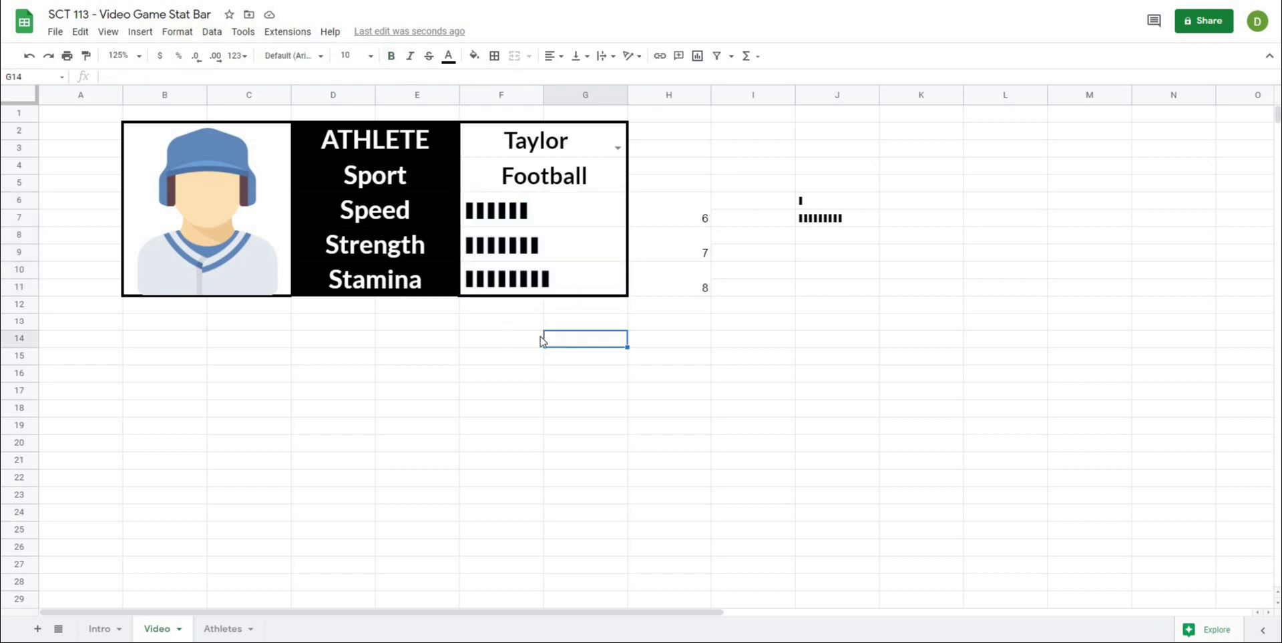
left_click(515, 342)
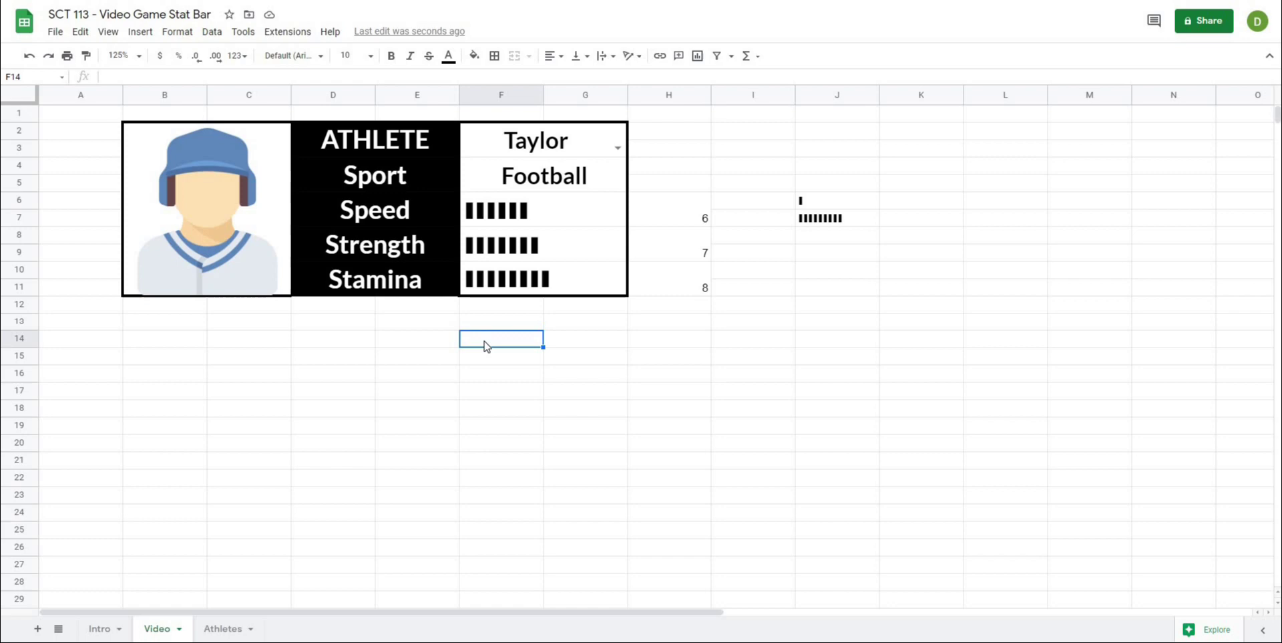